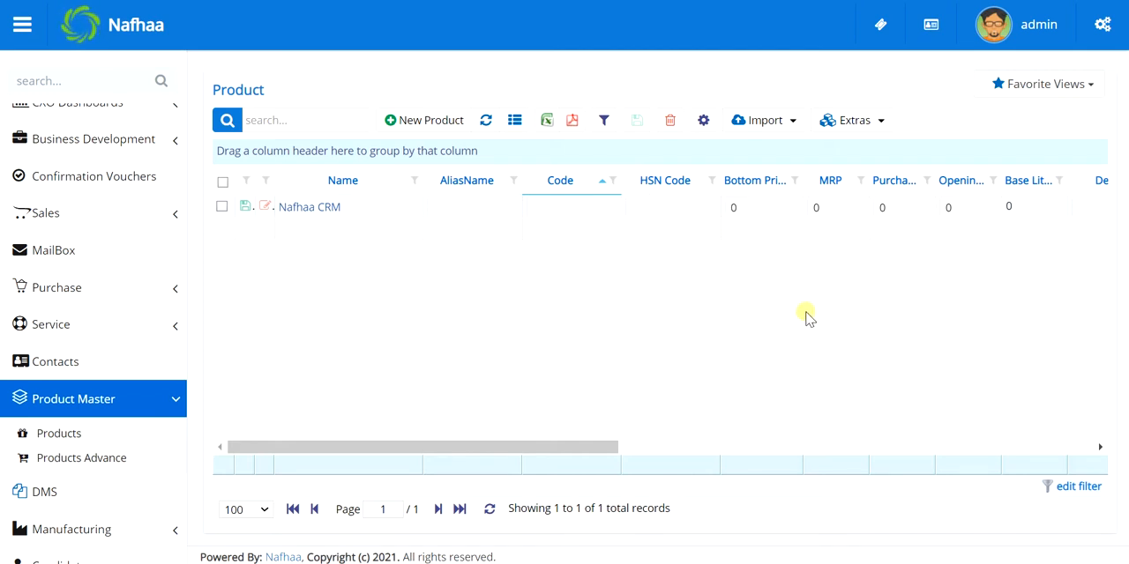
scroll(85, 247, up, 2)
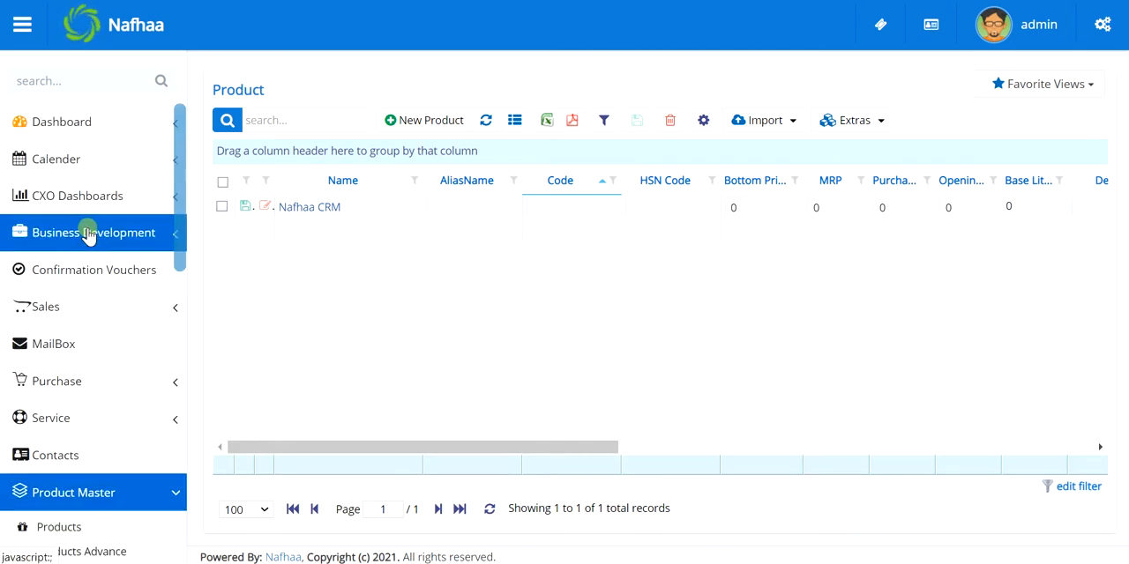
scroll(89, 235, down, 6)
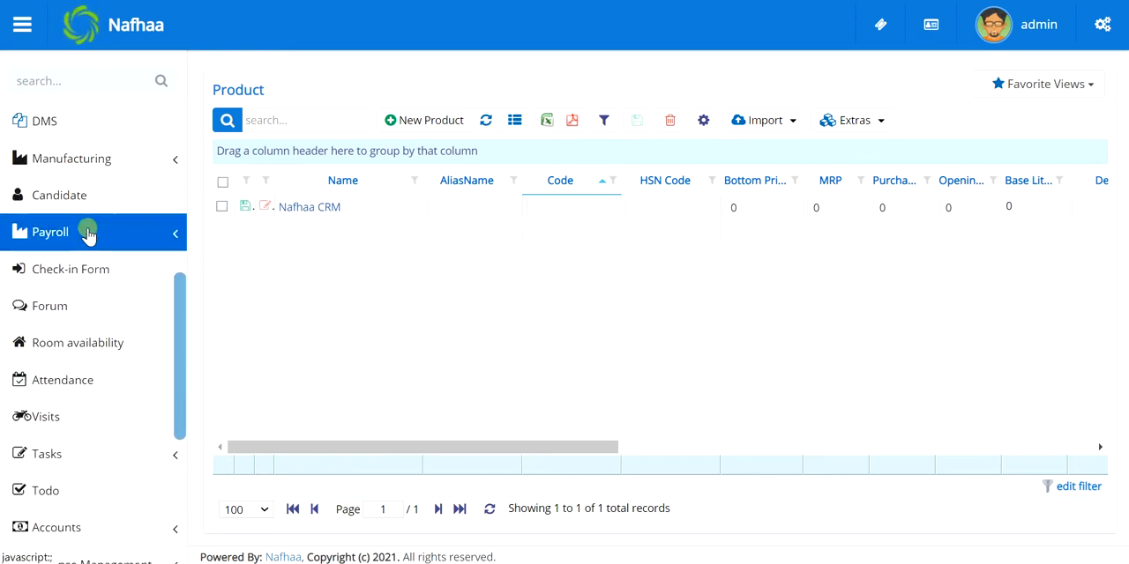
scroll(88, 234, up, 3)
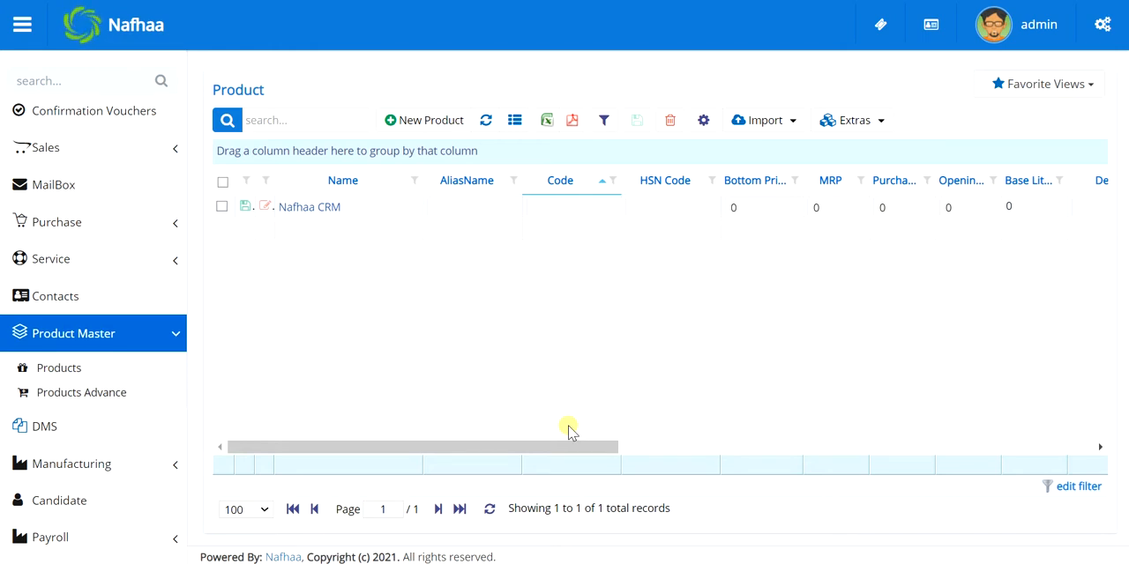
scroll(569, 431, right, 10)
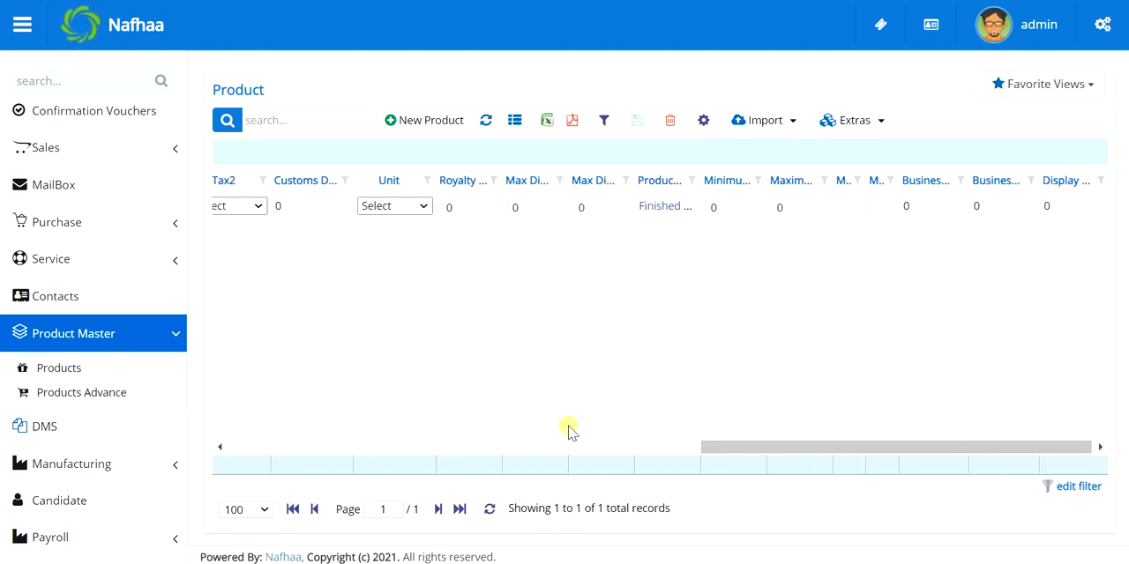
scroll(569, 431, left, 8)
scroll(569, 431, left, 5)
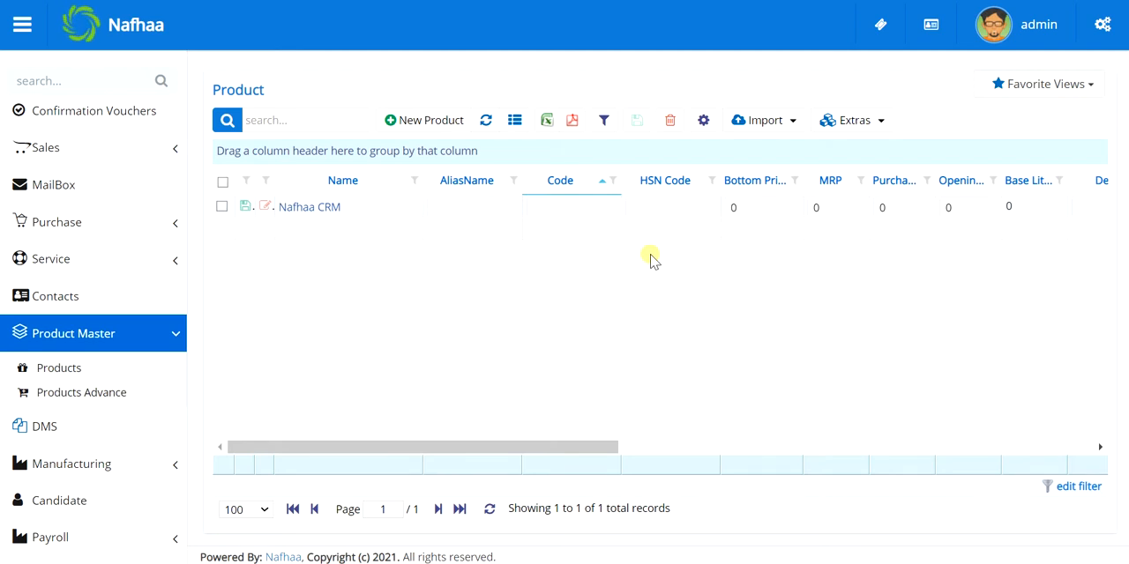
Start a new product record and name it "Nafhaa Accounting"
click(423, 119)
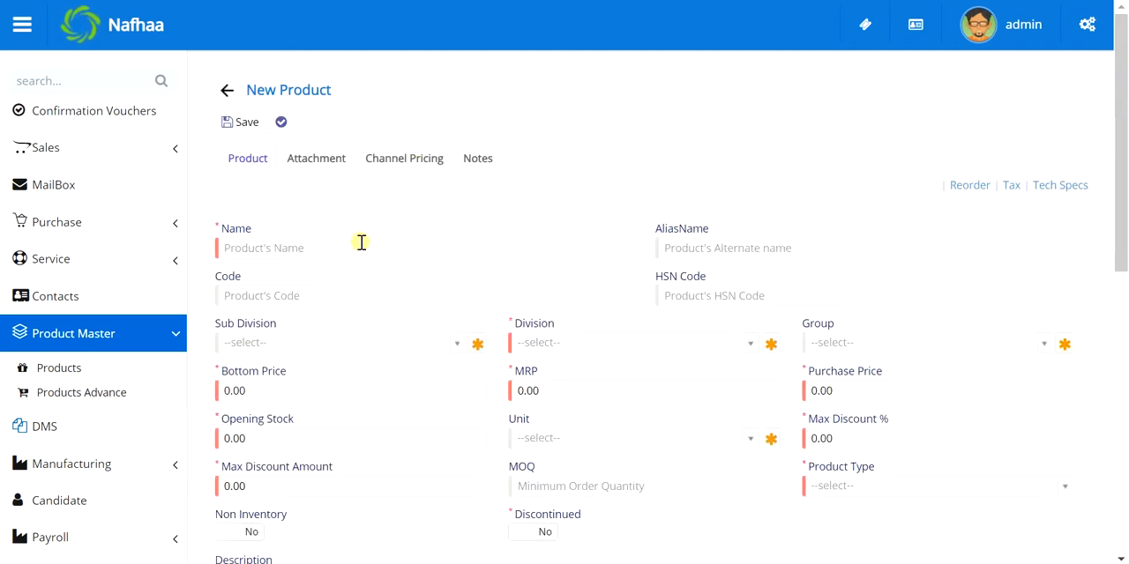
click(361, 242)
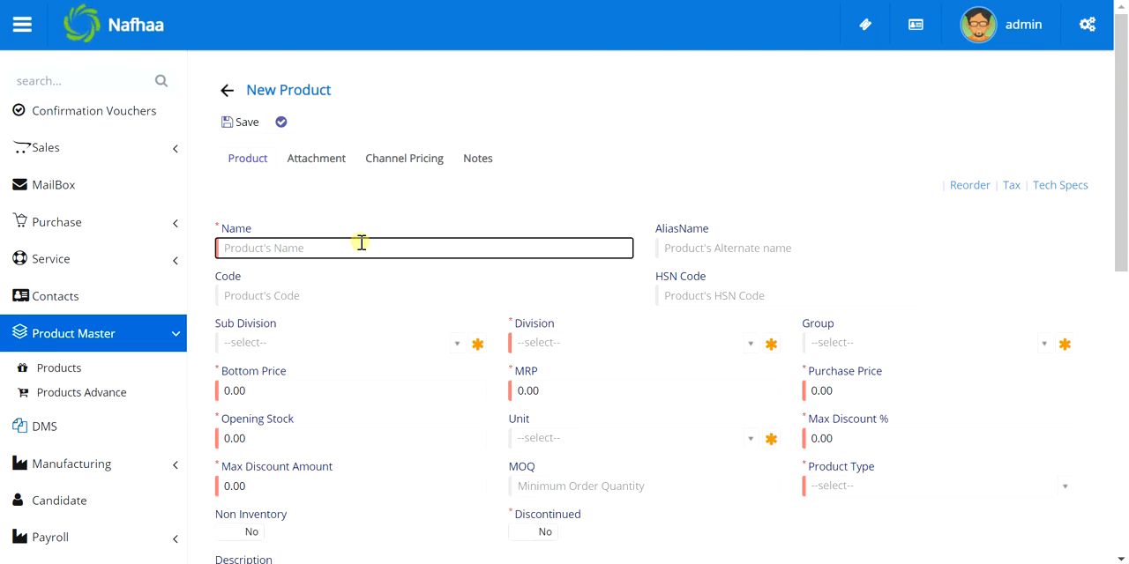
text(Nafh)
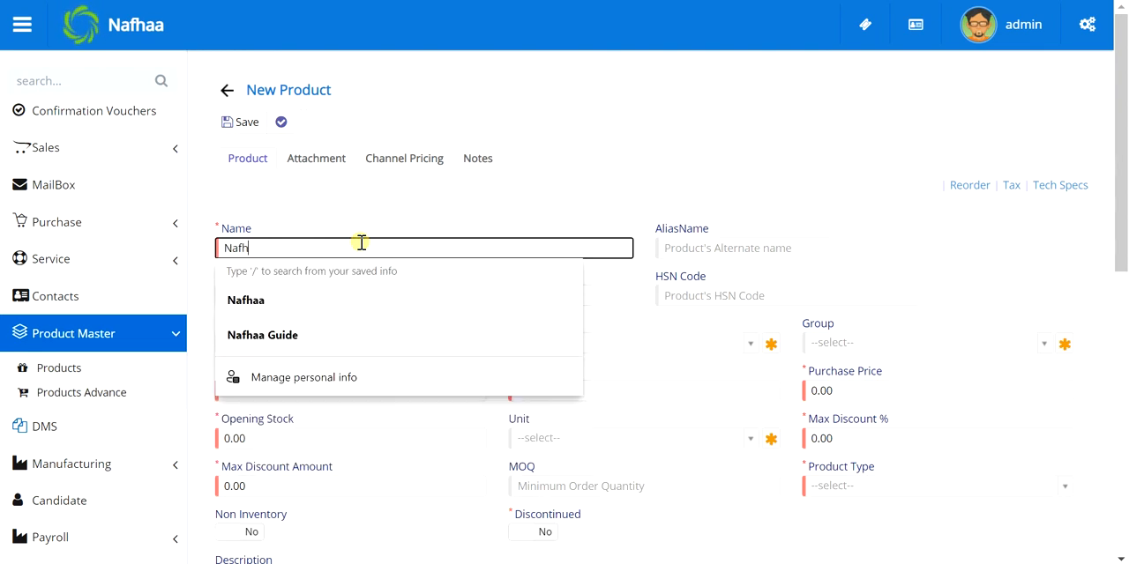
text(aa A)
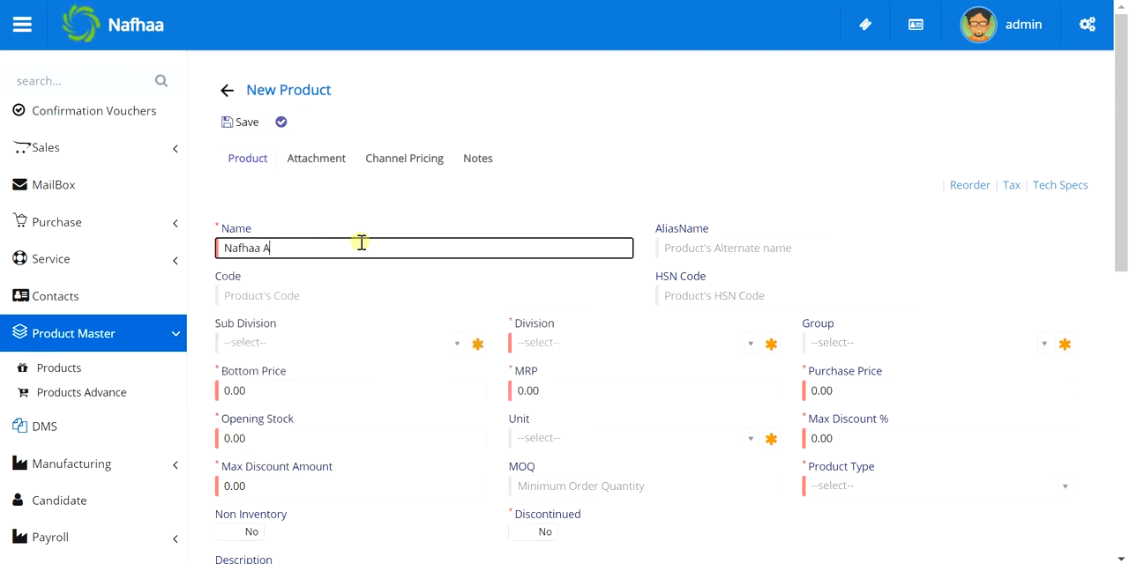
text(ccount)
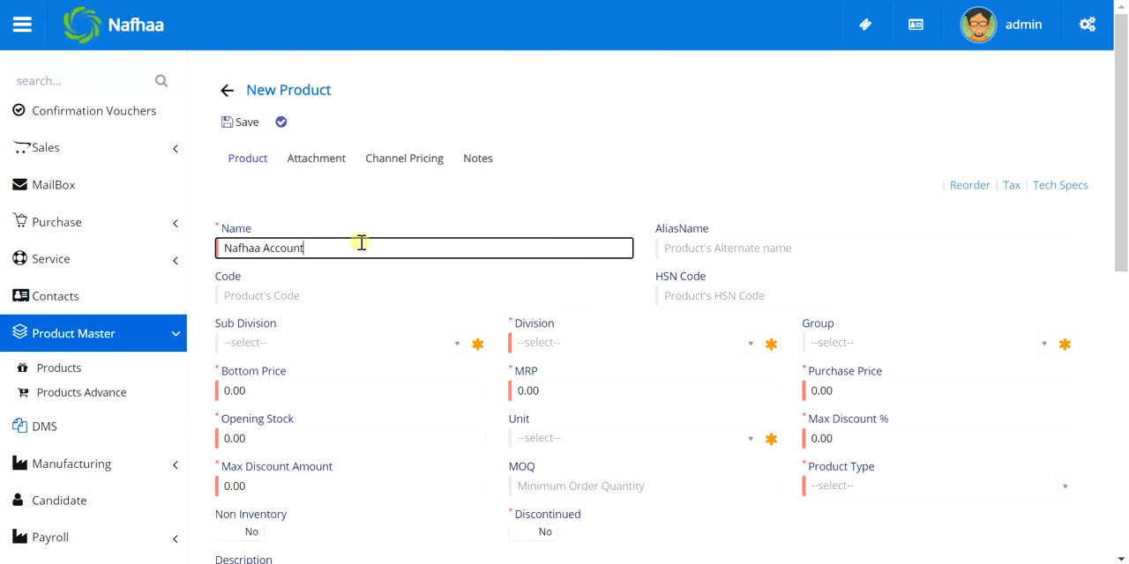
text(ing)
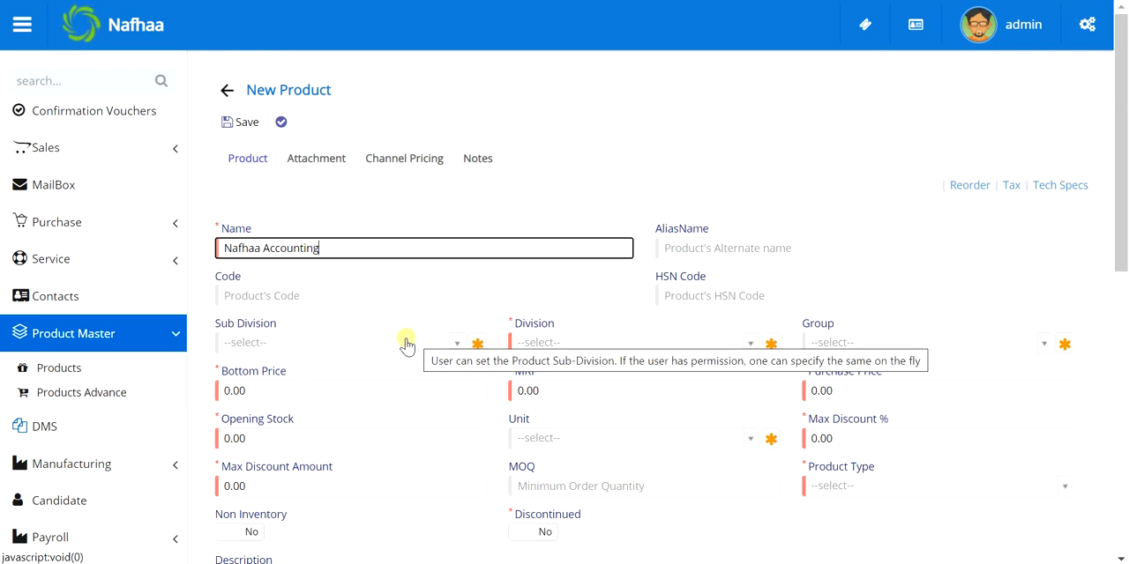
click(604, 349)
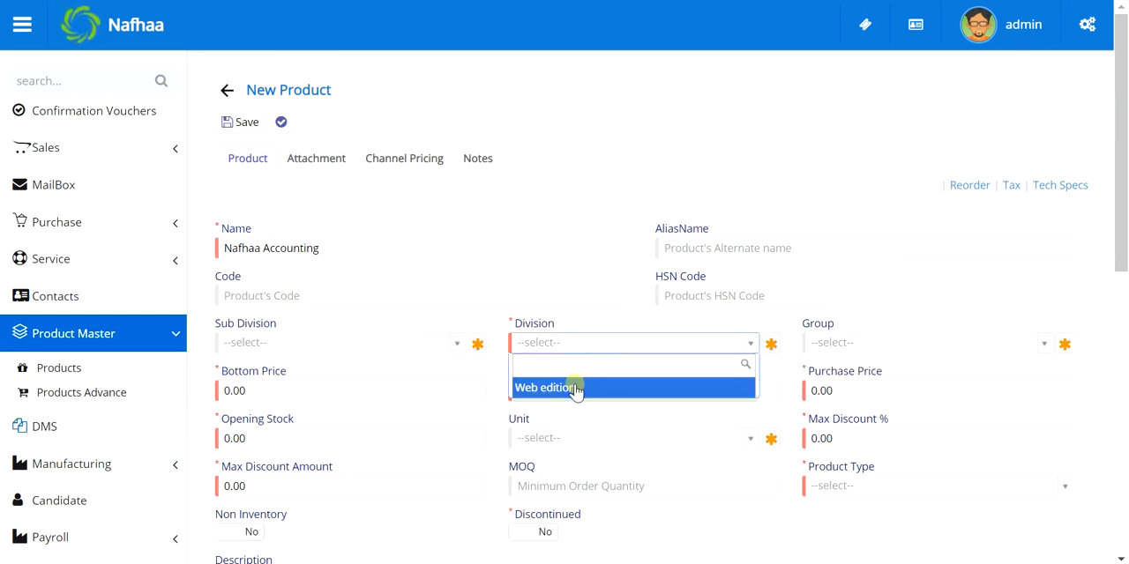
click(577, 387)
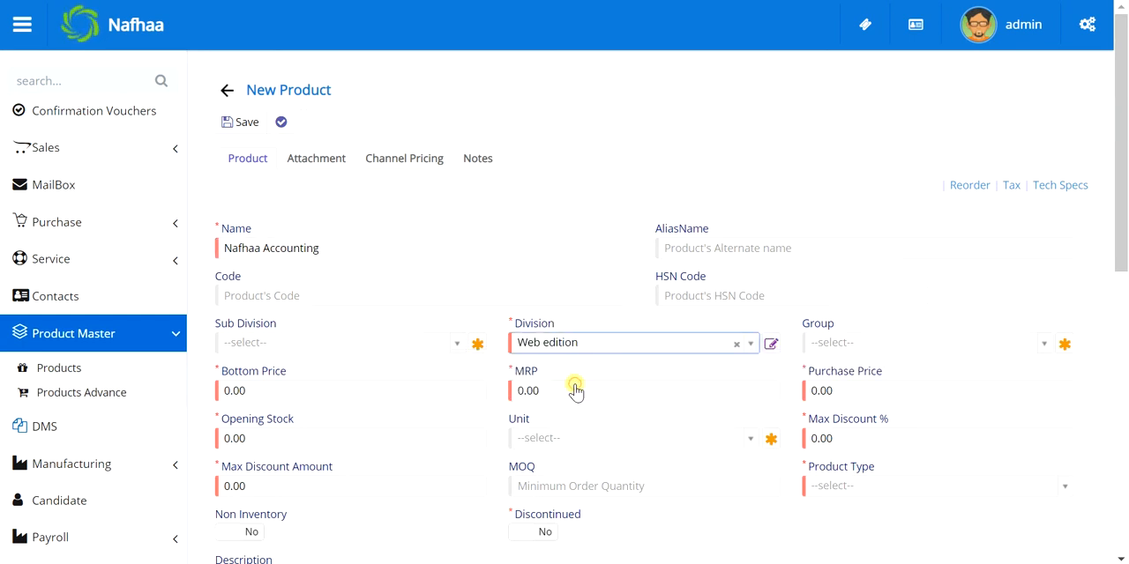
click(736, 344)
Create and save a products division named "Desktop edition", and set the new product's Division to Web edition
click(771, 345)
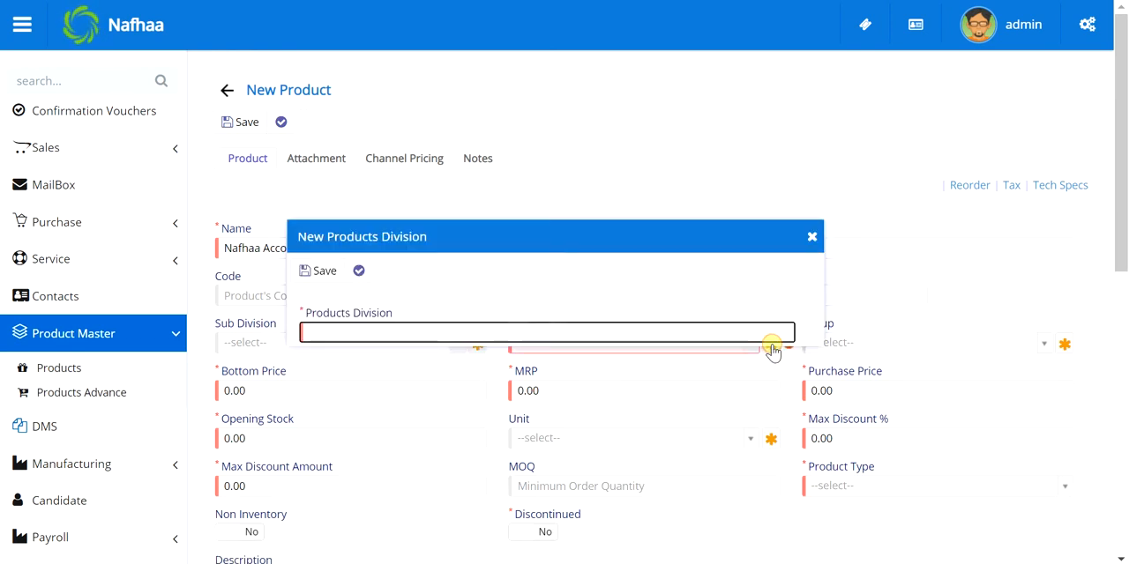
text(Des)
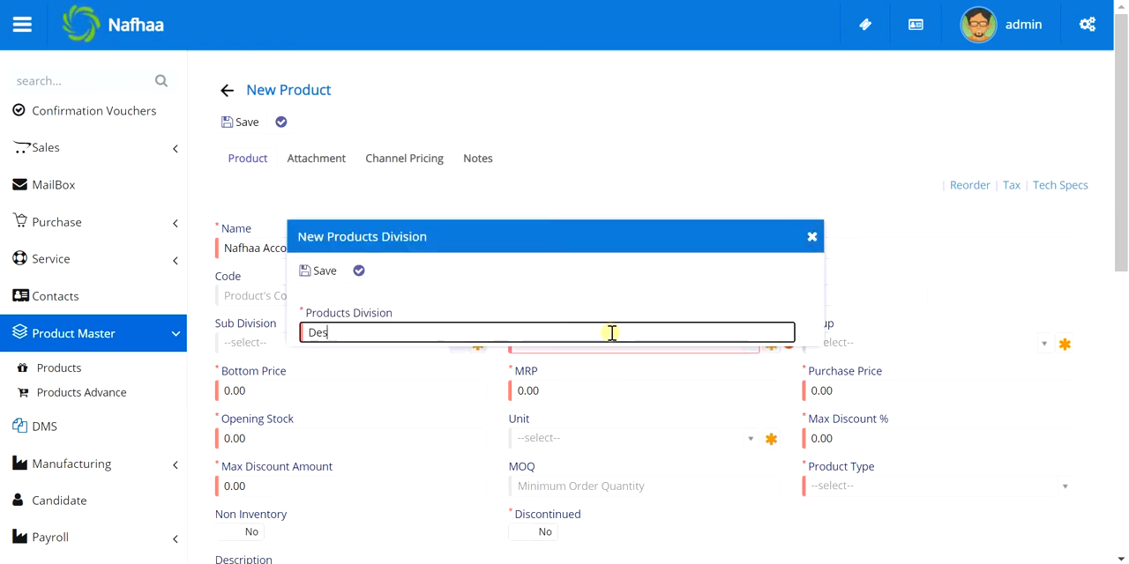
text(ktop edition)
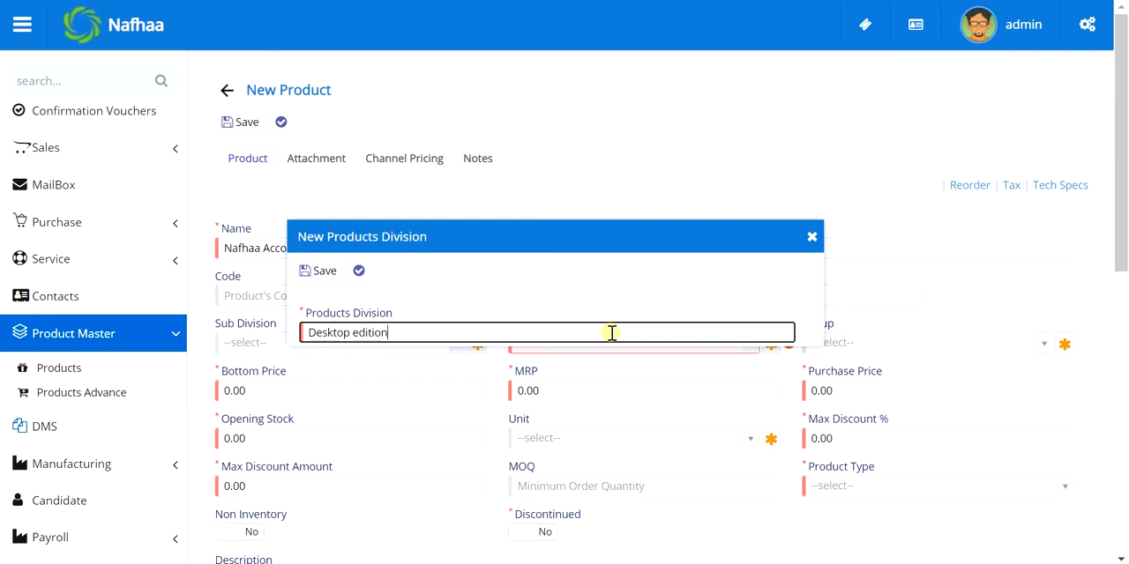
click(321, 270)
click(584, 343)
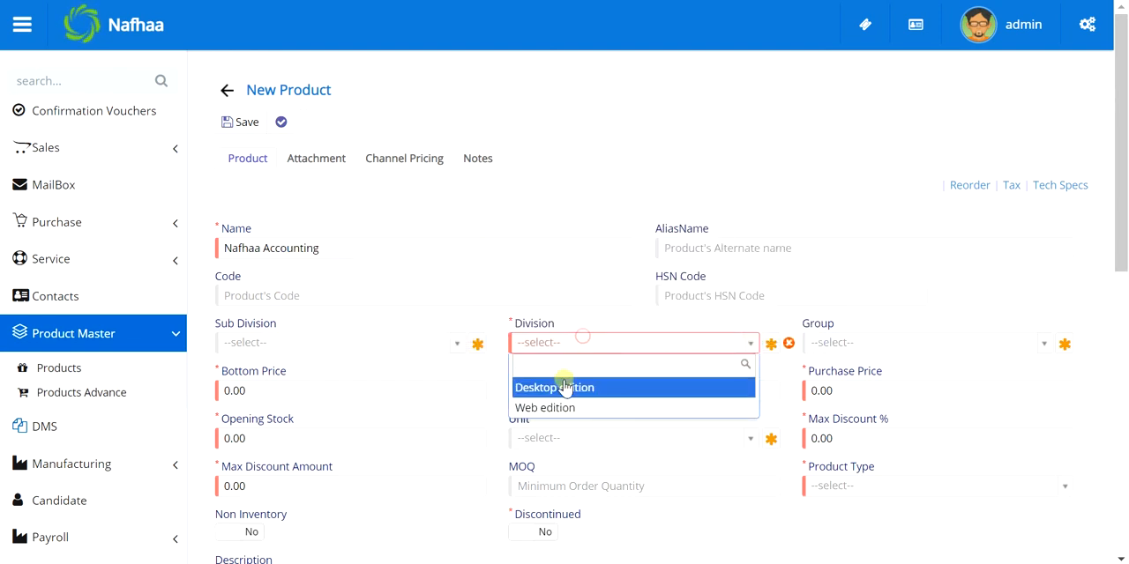
click(561, 406)
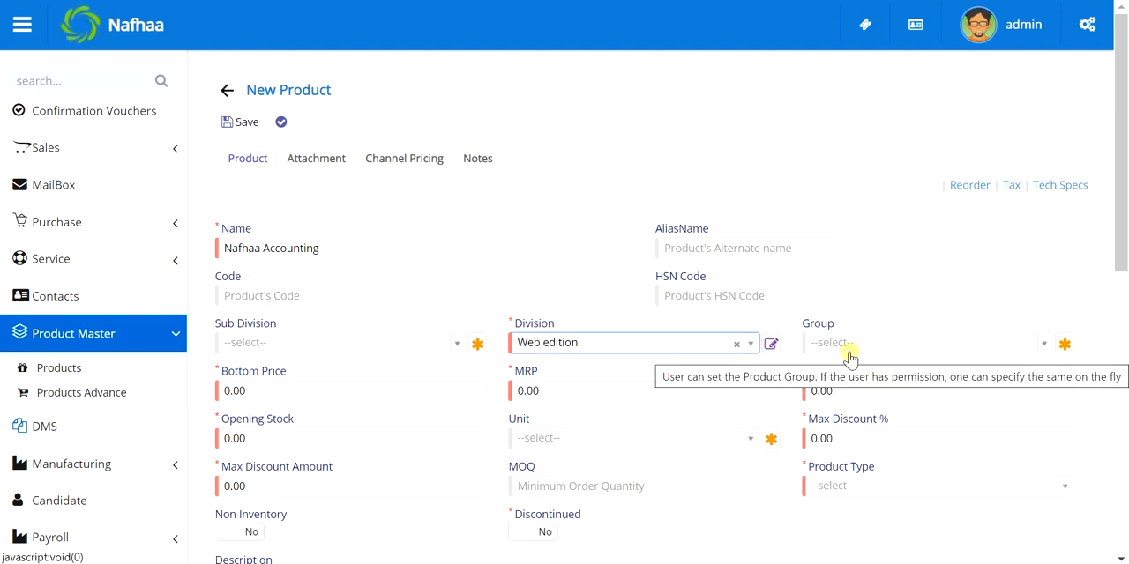
Set the product's Bottom Price to 15,000 and its MRP to 18,000
click(378, 390)
double_click(378, 391)
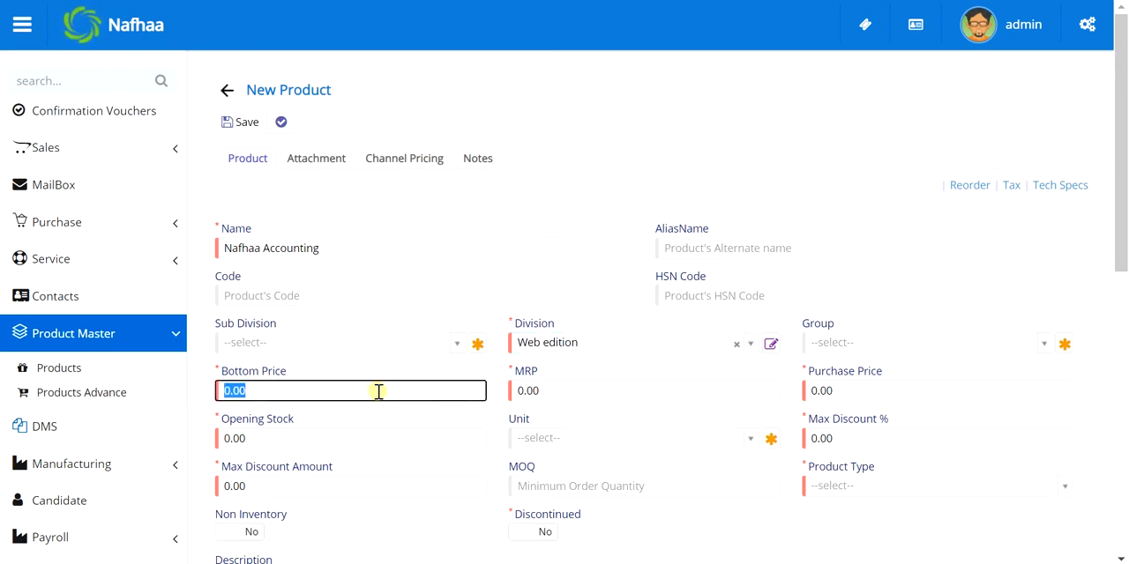
text(150000)
key(Tab)
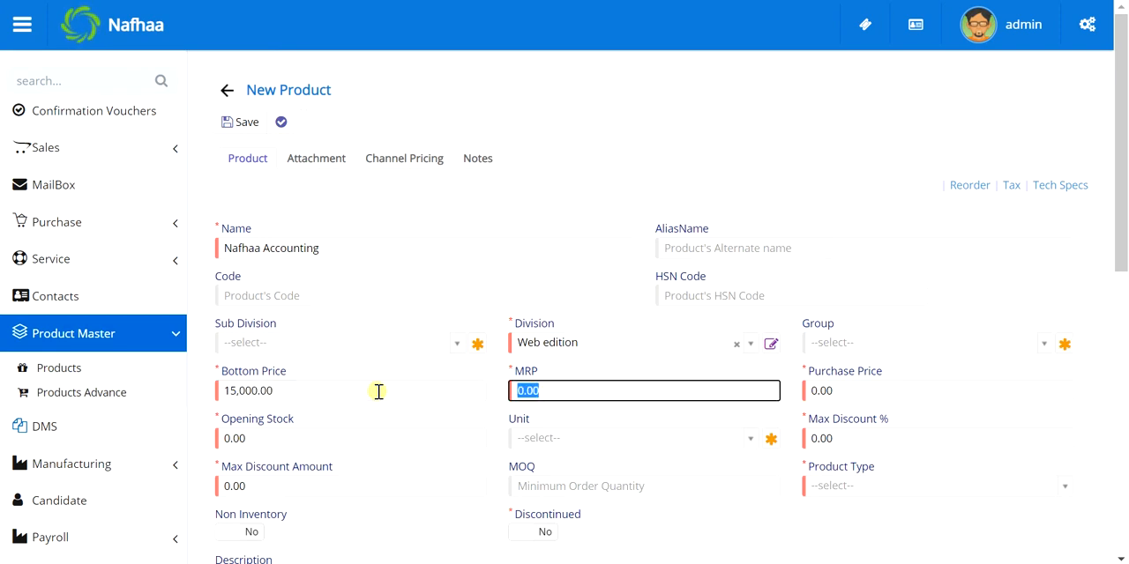
text(1)
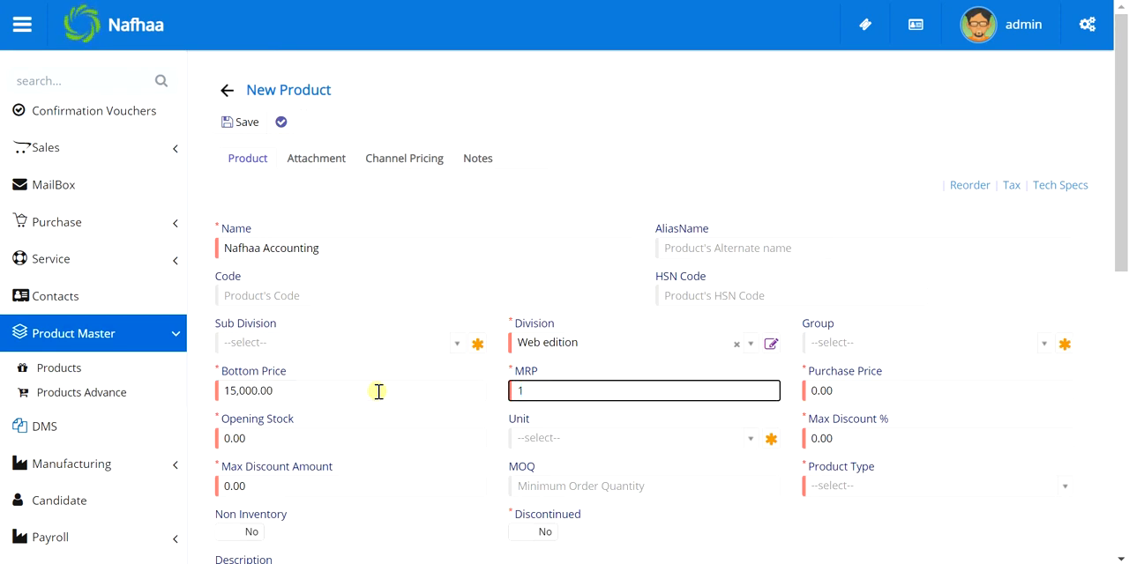
click(378, 390)
key(Tab)
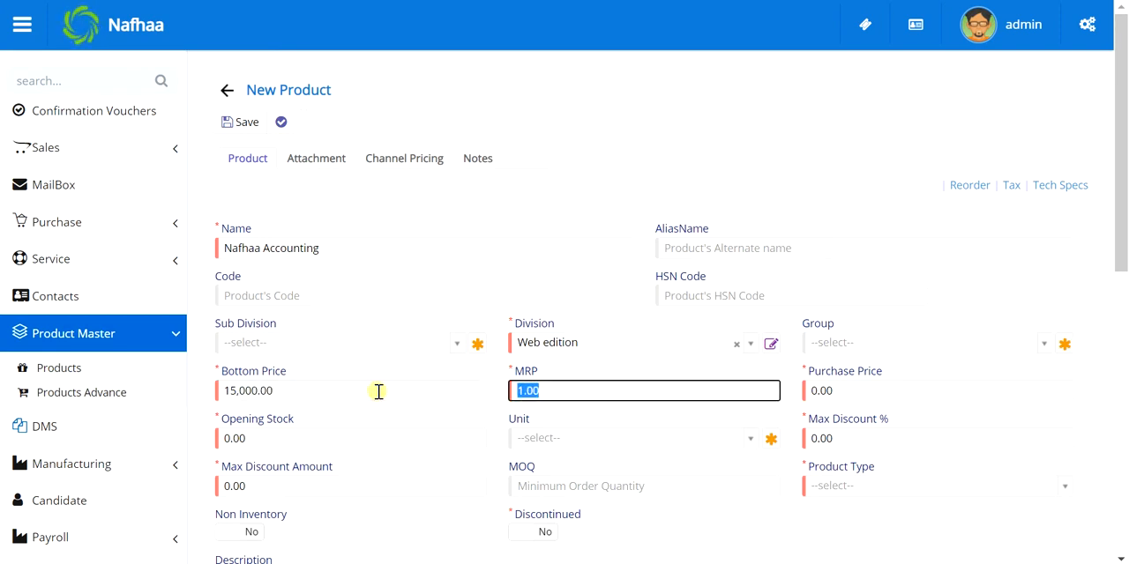
text(18,000)
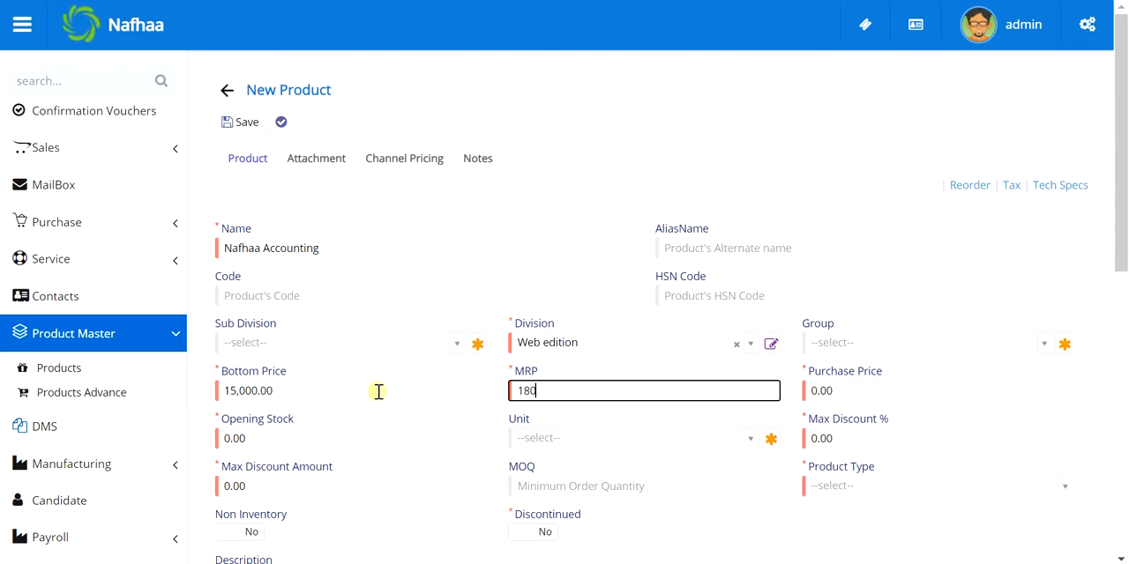
key(Tab)
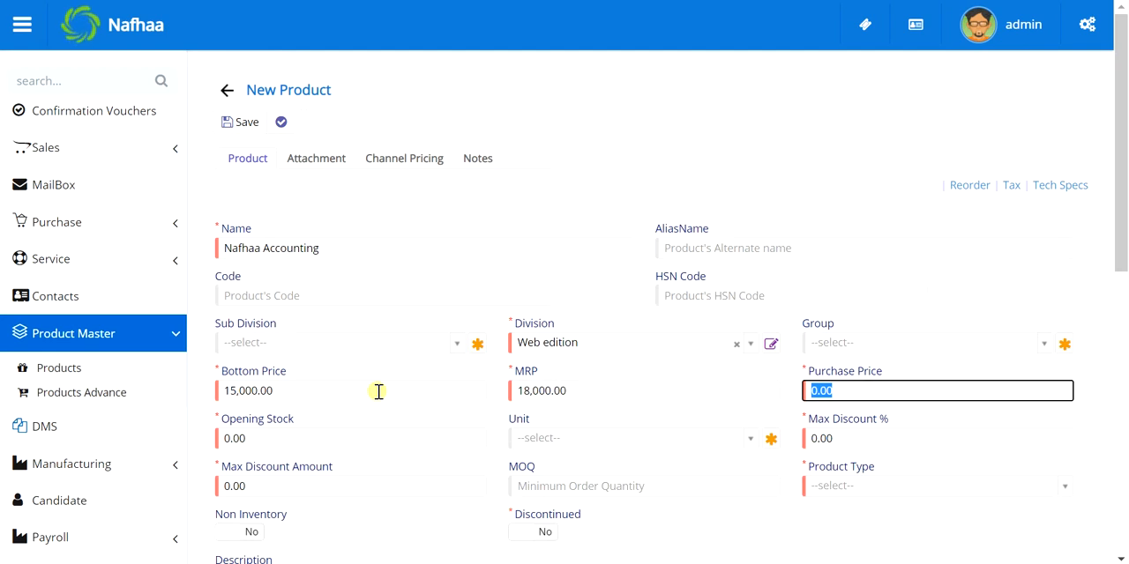
Set the product's Purchase Price to 14,500 and its Opening Stock to 50
text(1450000)
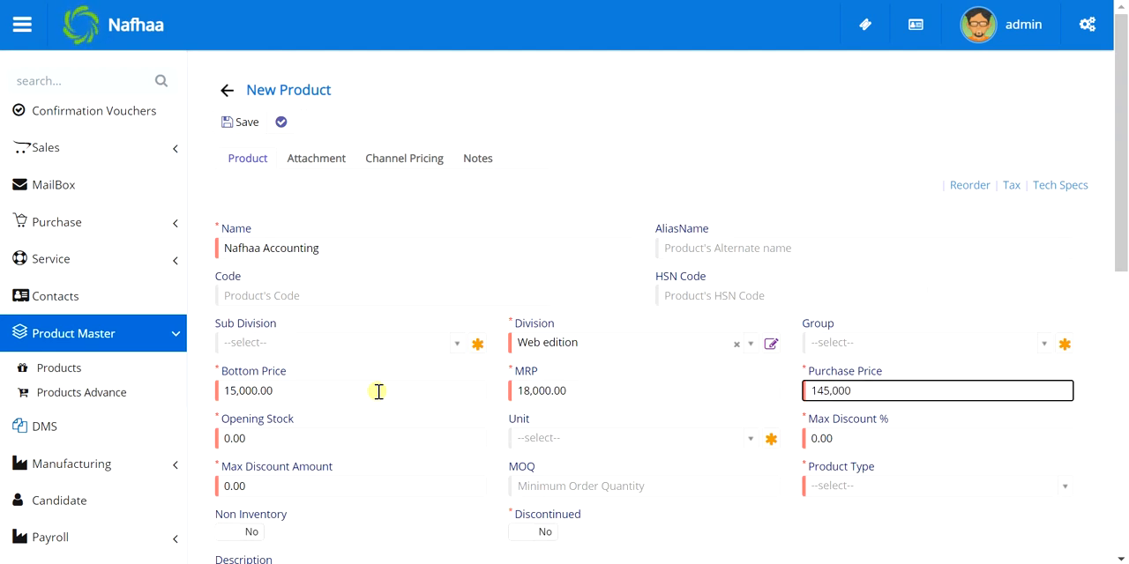
click(283, 438)
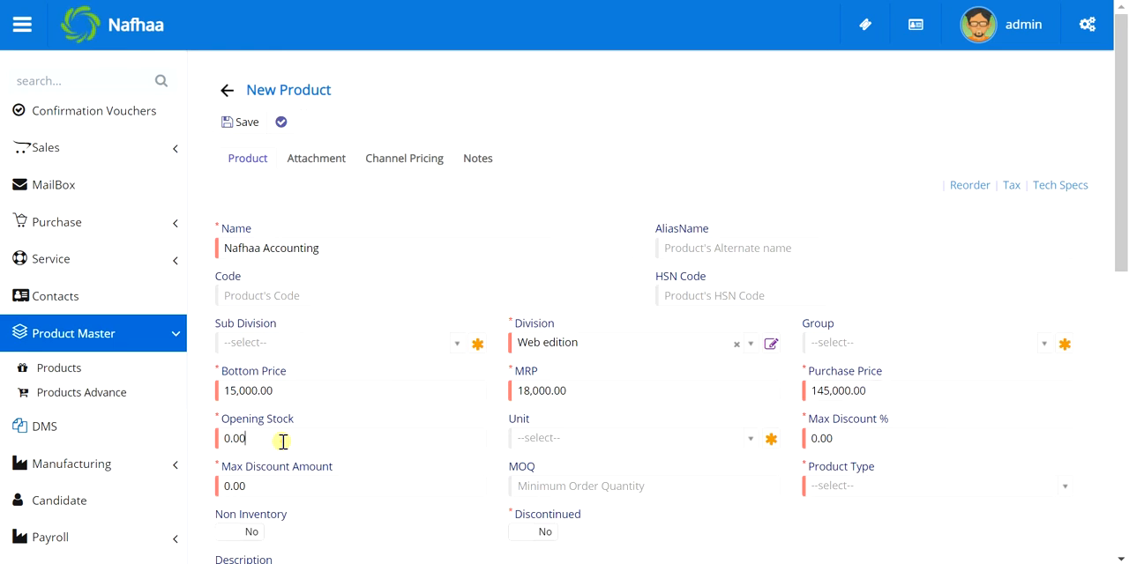
click(833, 390)
key(BackSpace)
key(Tab)
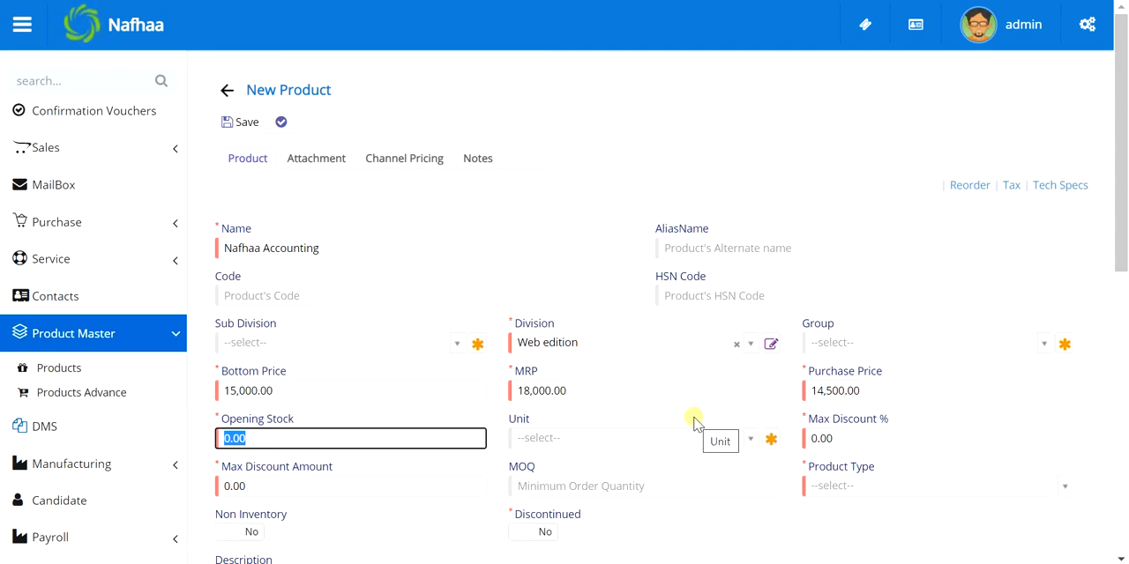
text(50)
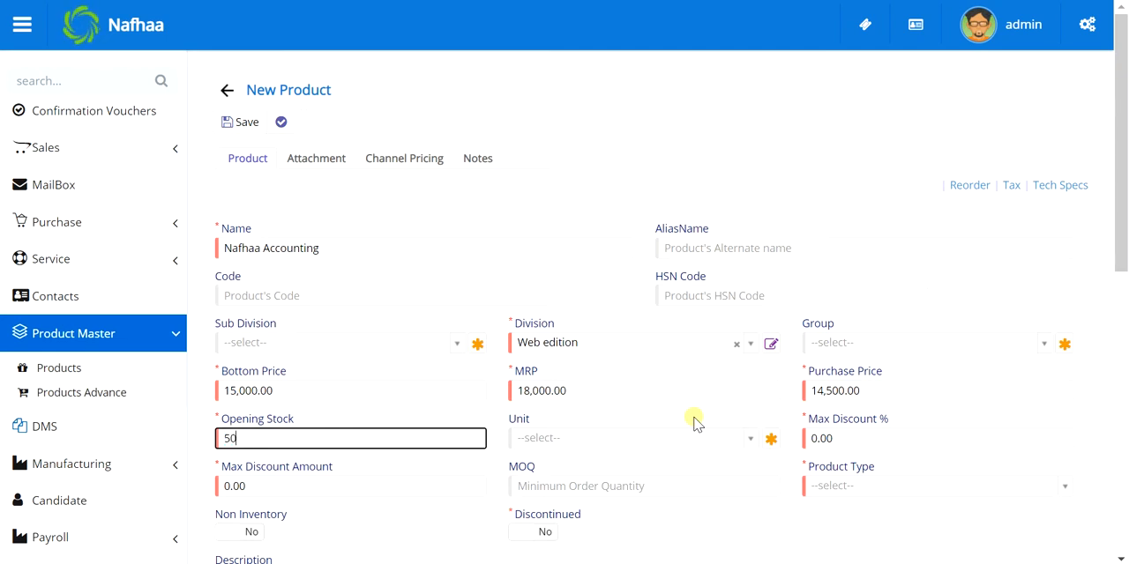
key(Tab)
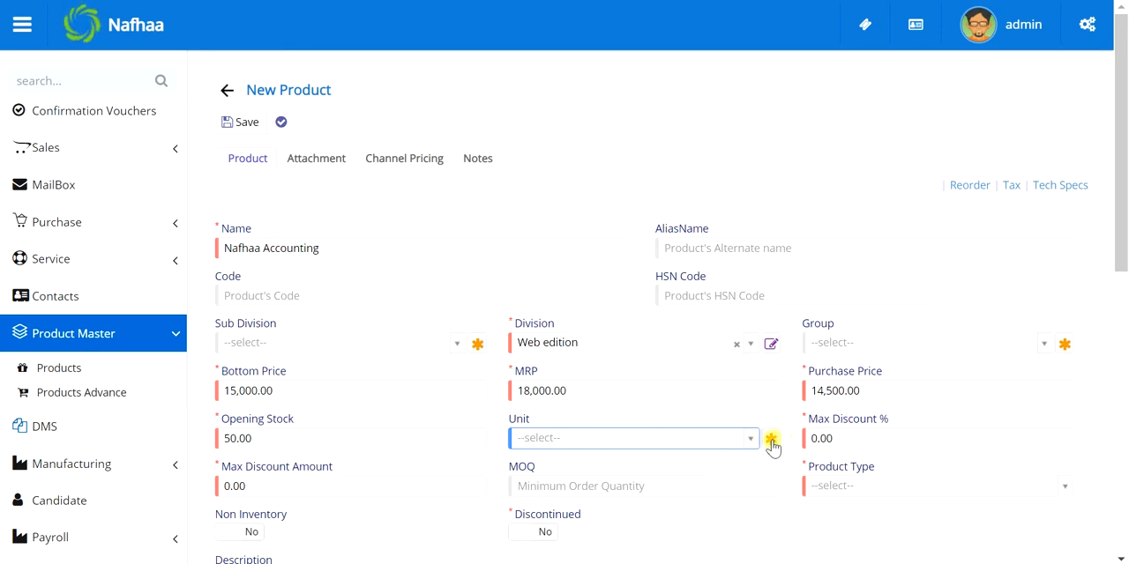
Check the available units without choosing one, and set the Product Type to Finished Products
click(734, 439)
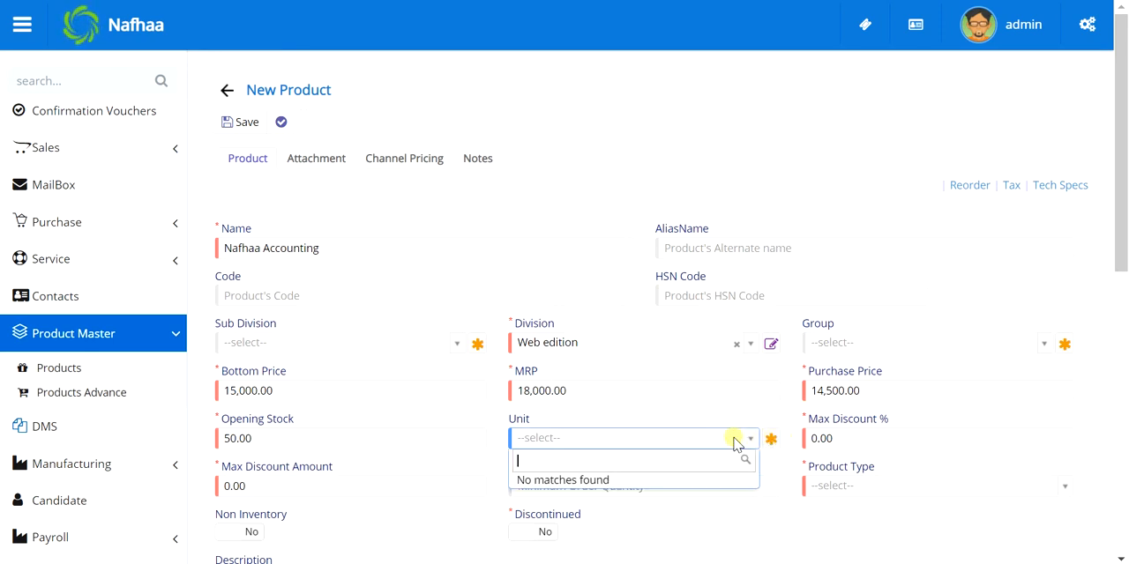
click(735, 441)
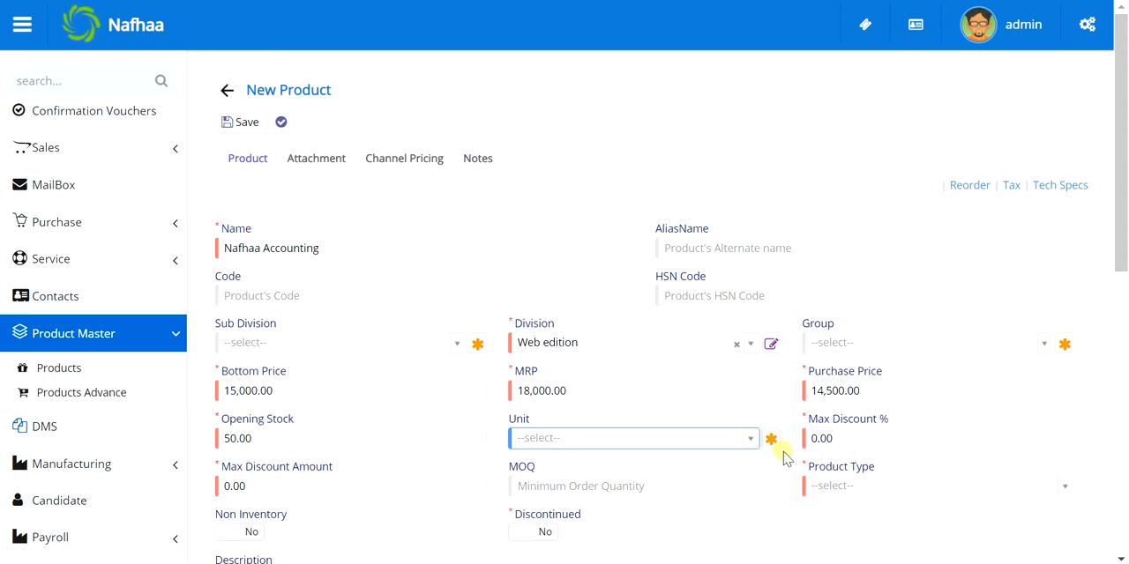
scroll(785, 457, down, 1)
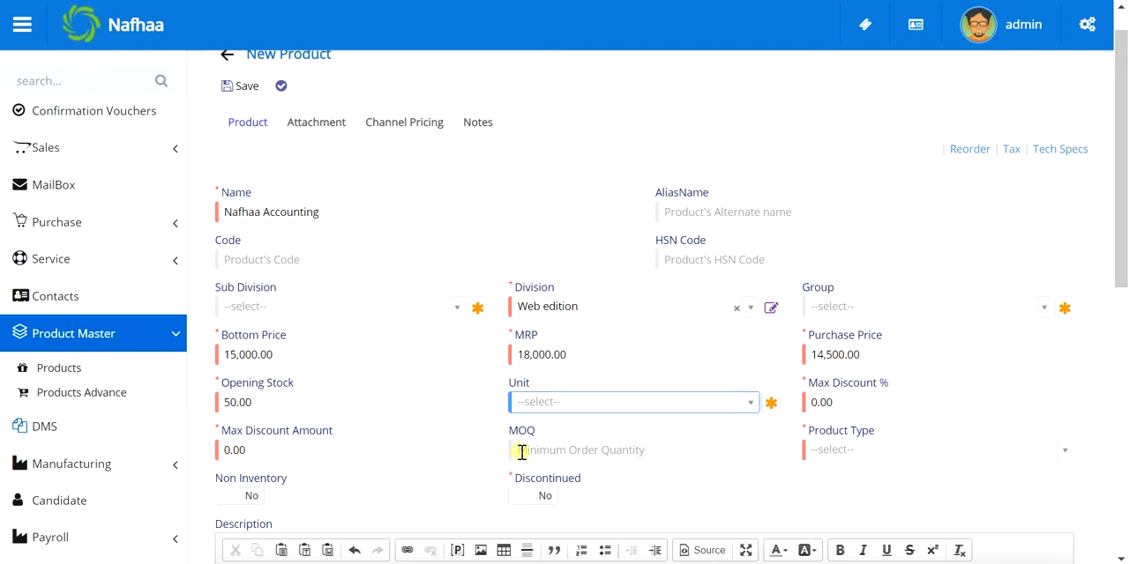
click(874, 445)
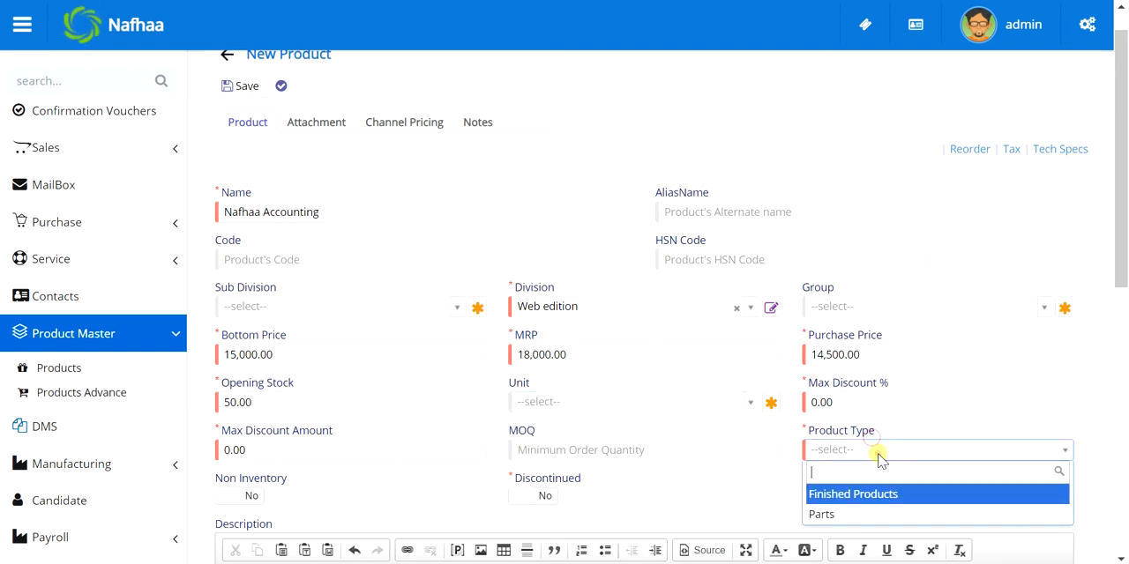
click(864, 498)
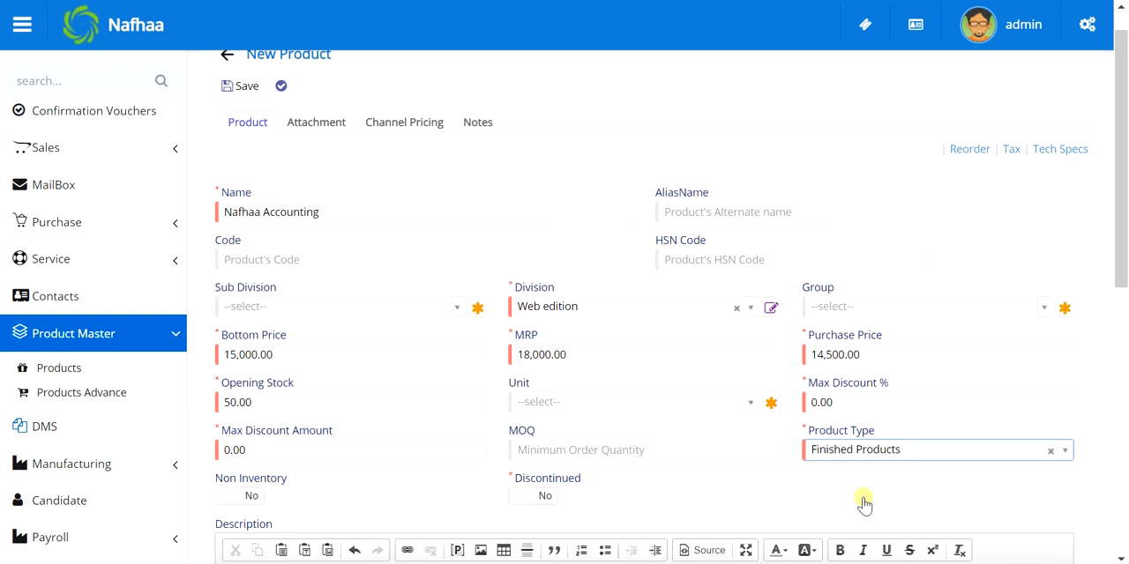
click(869, 448)
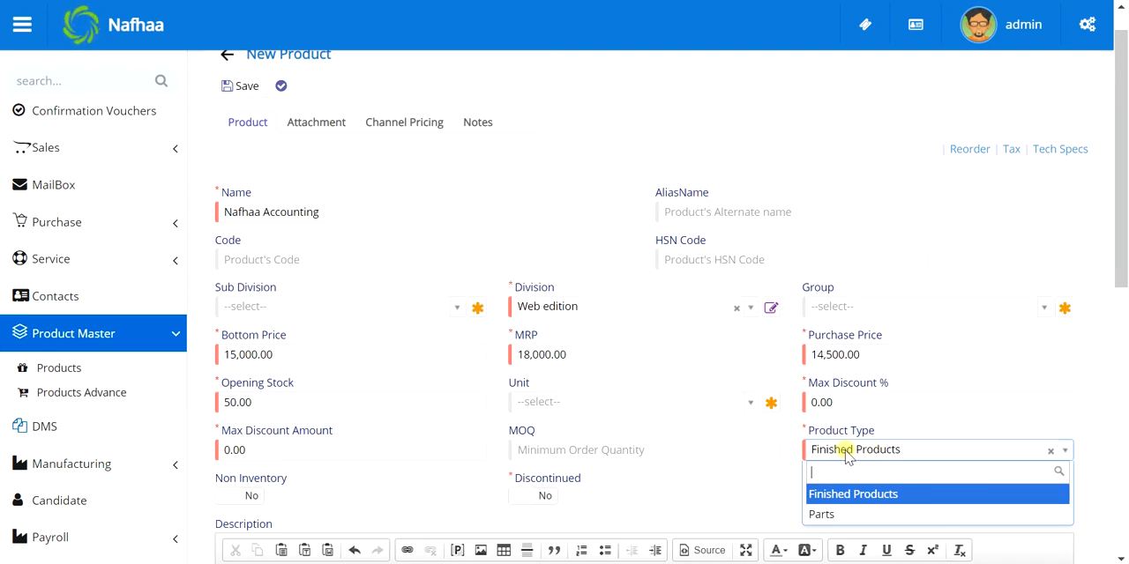
Dismiss the incoming chat notification and set the product's Minimum Stock to 25 in the reorder section
click(778, 483)
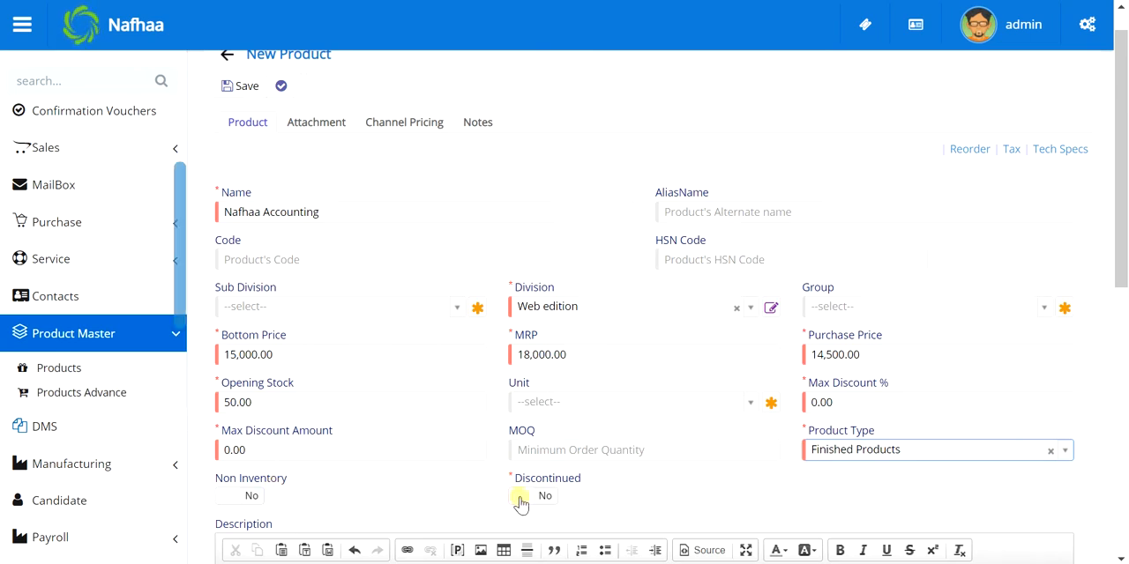
scroll(520, 499, down, 3)
click(439, 455)
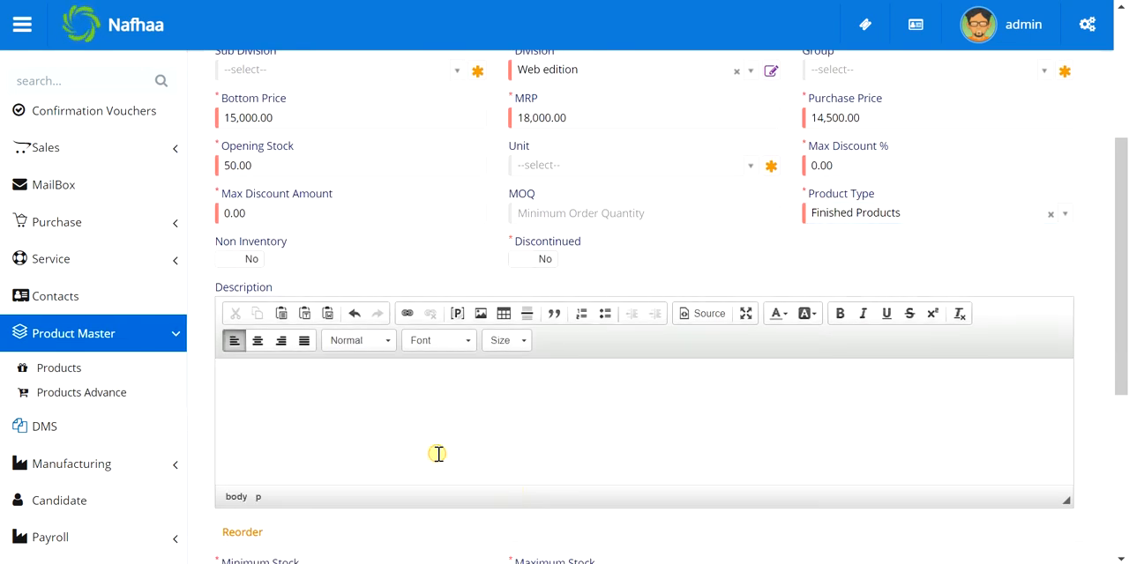
scroll(438, 454, down, 2)
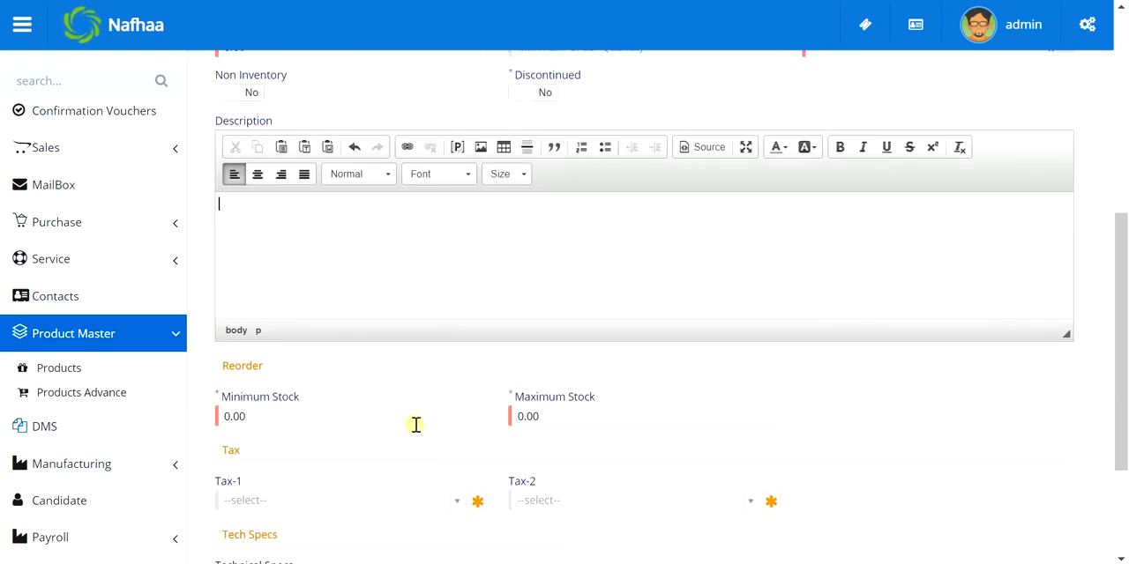
click(415, 424)
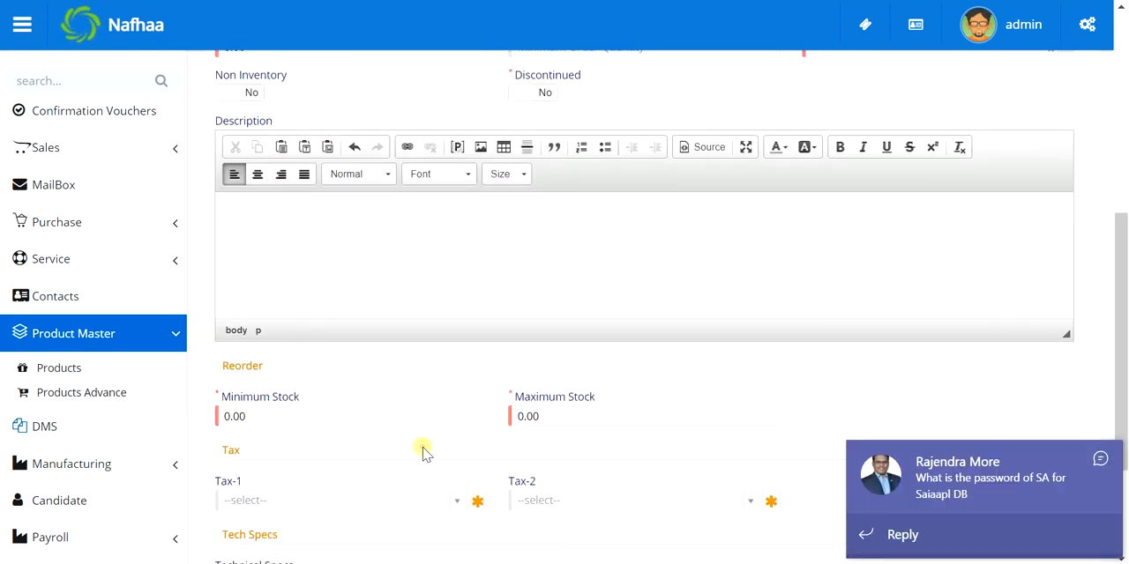
click(423, 452)
click(1099, 459)
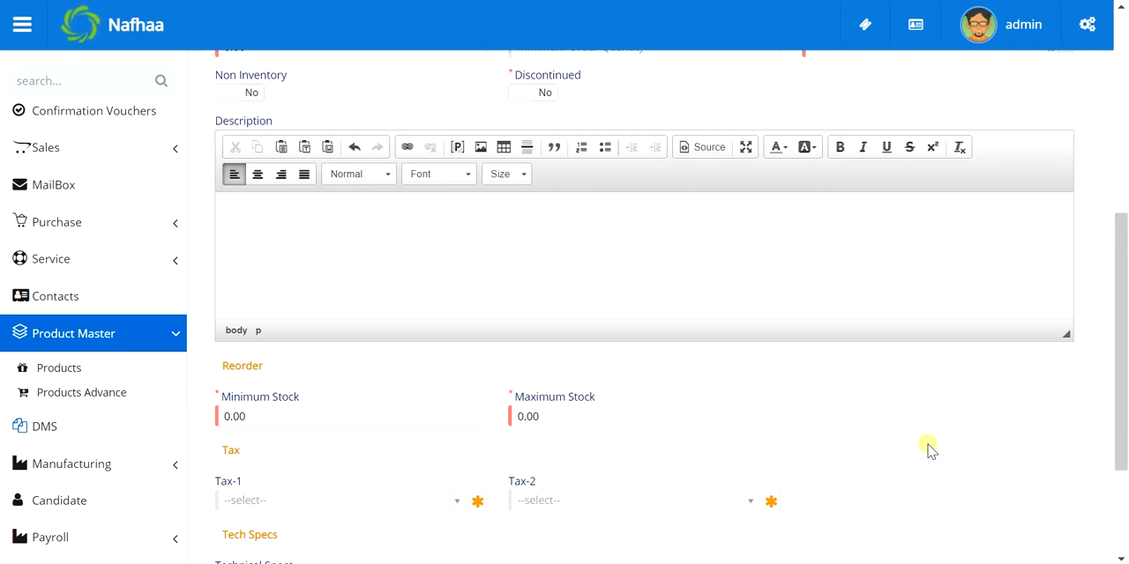
click(412, 412)
text(25)
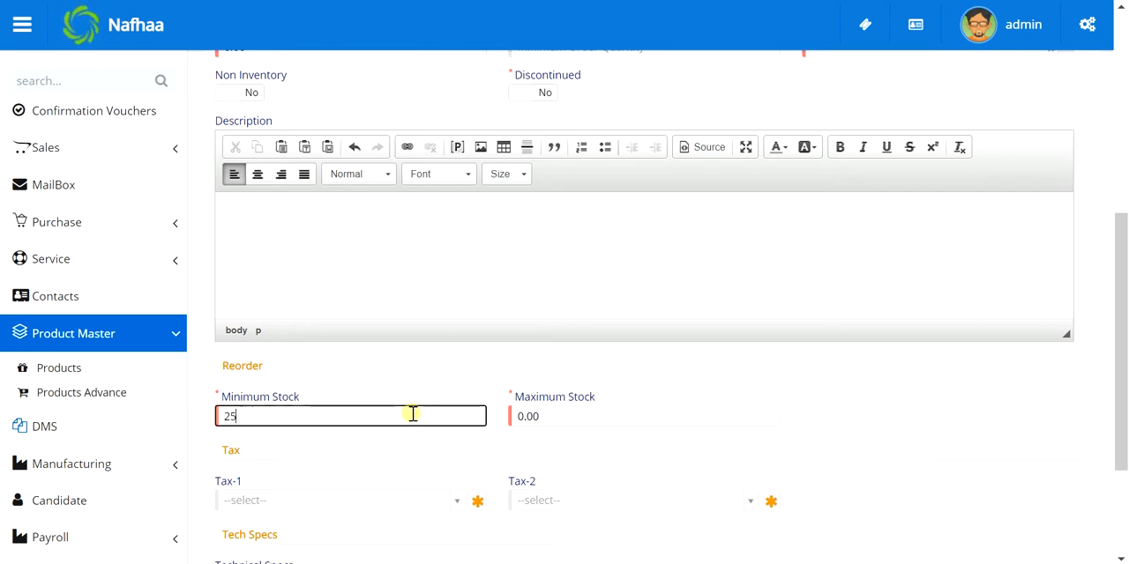
click(536, 459)
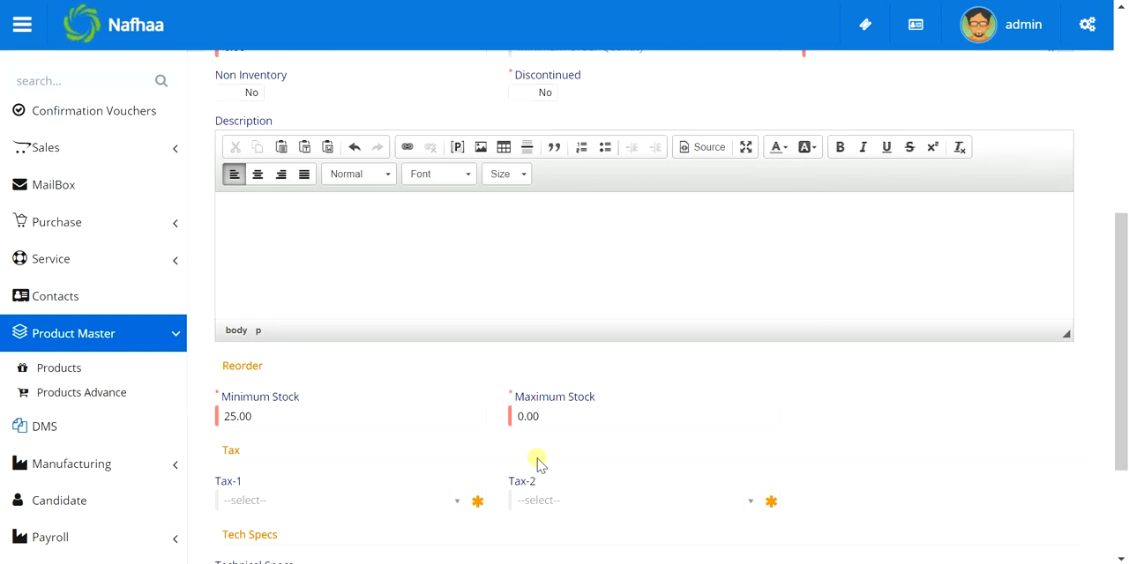
Set the product's Maximum Stock to 500 in the reorder section
click(560, 421)
click(814, 446)
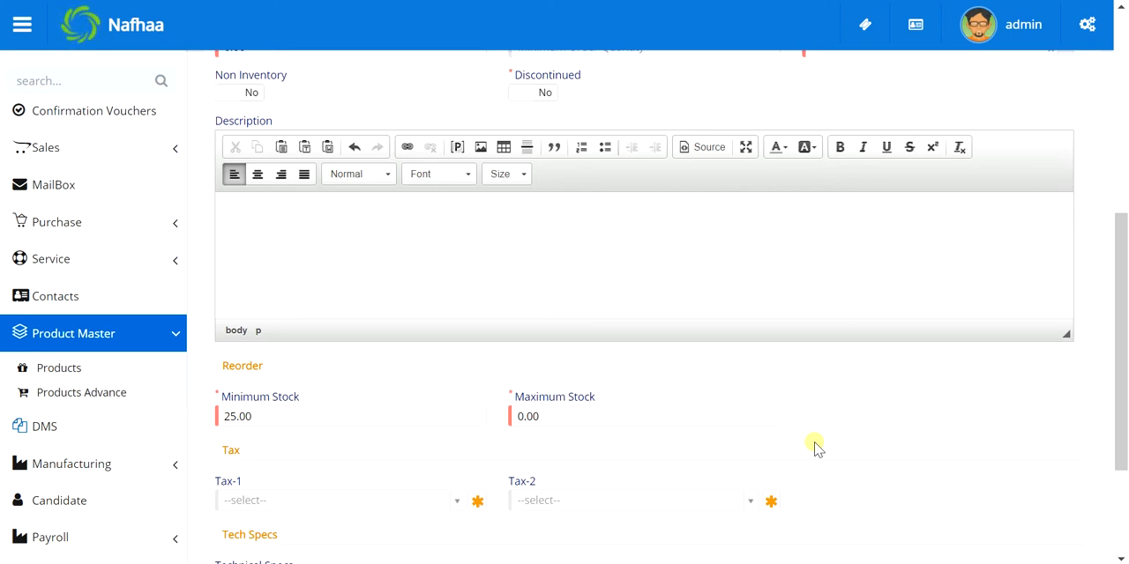
click(617, 410)
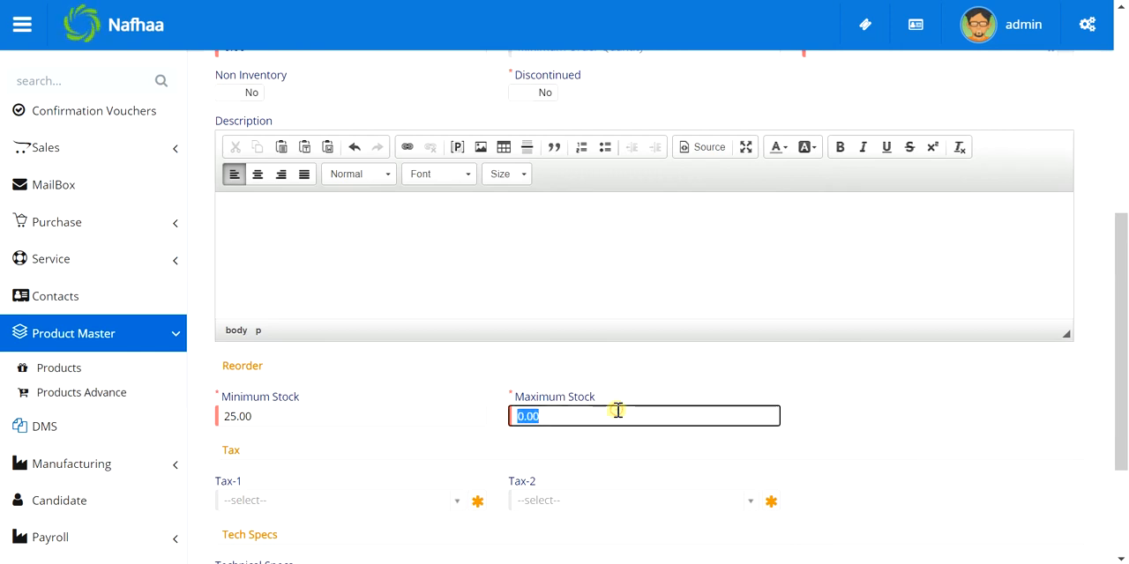
text(500)
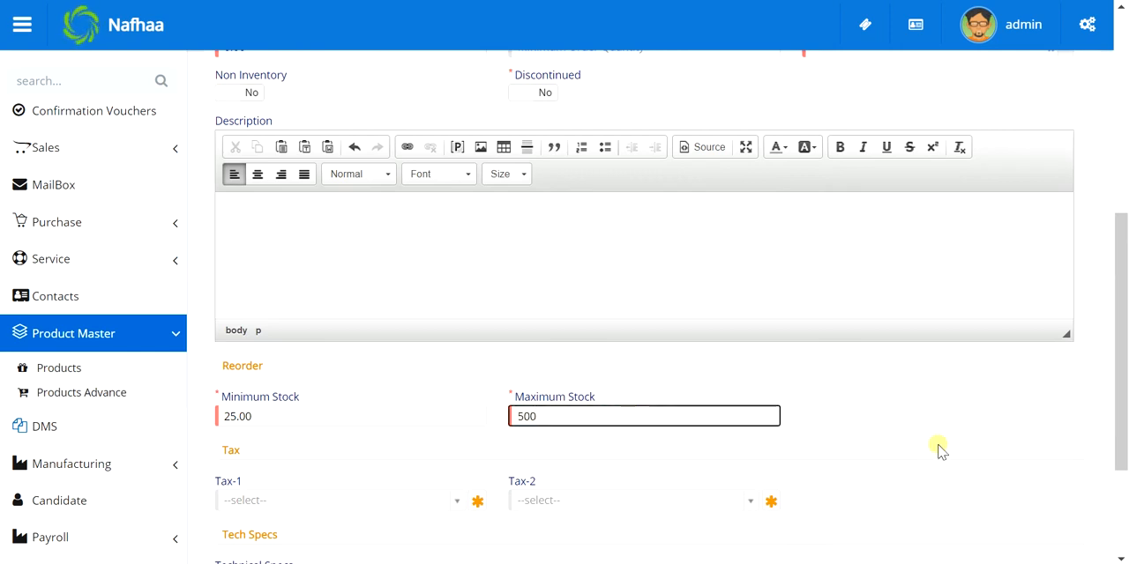
click(938, 449)
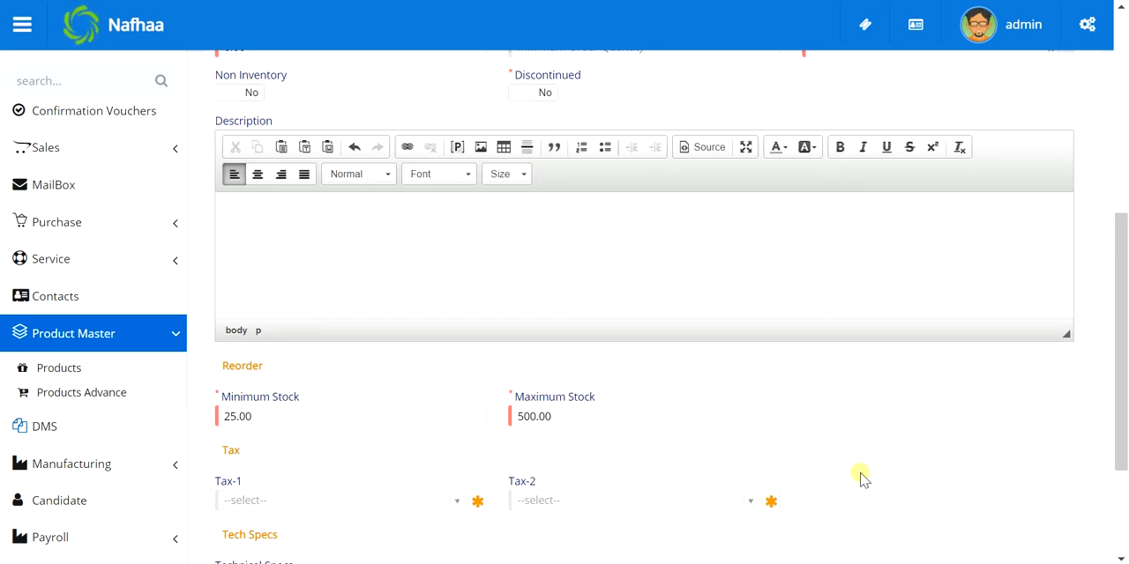
Review the product's tax and technical specification fields, its image attachment option and the channel pricing fields
scroll(862, 479, down, 2)
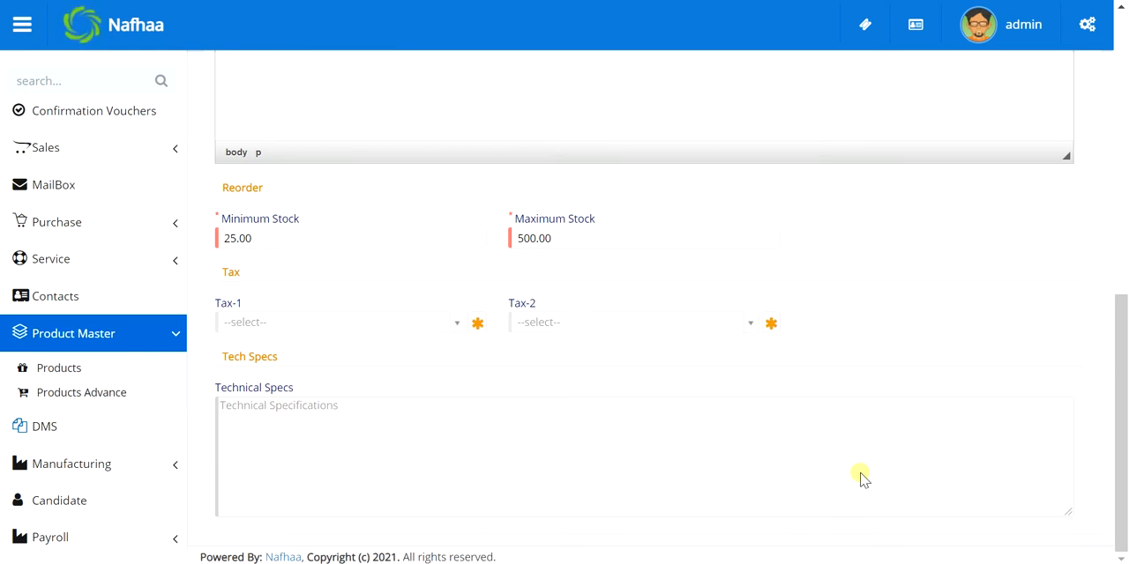
mouse_move(266, 336)
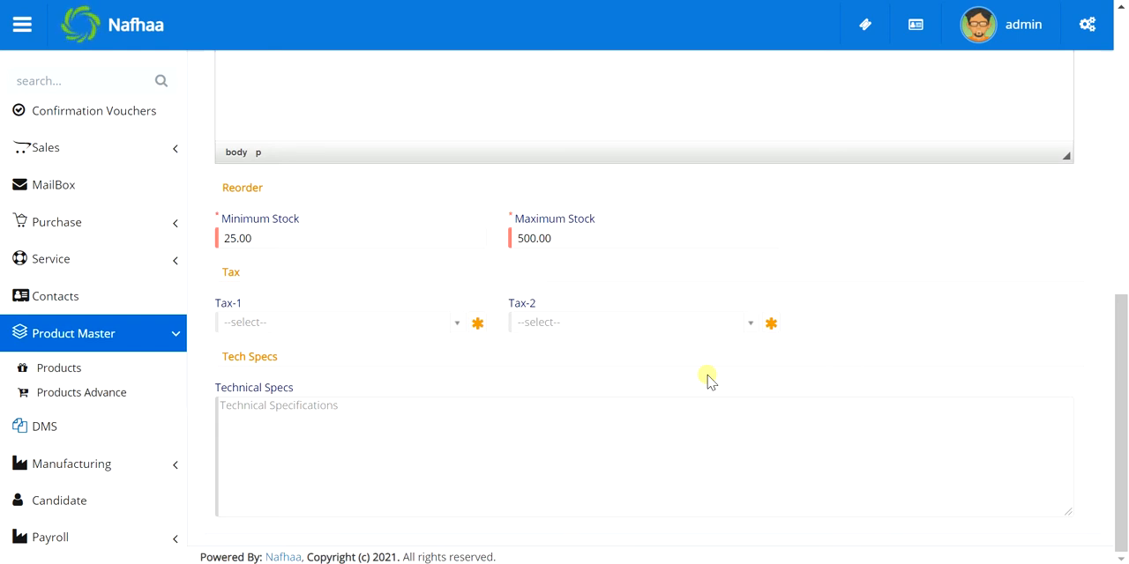
click(359, 415)
scroll(359, 414, up, 7)
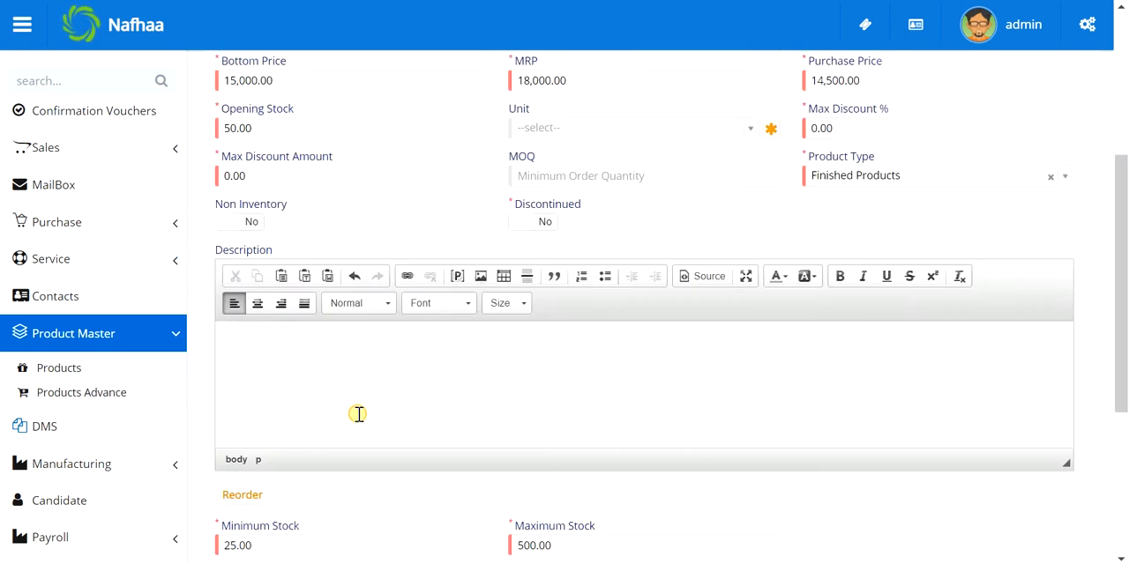
click(310, 160)
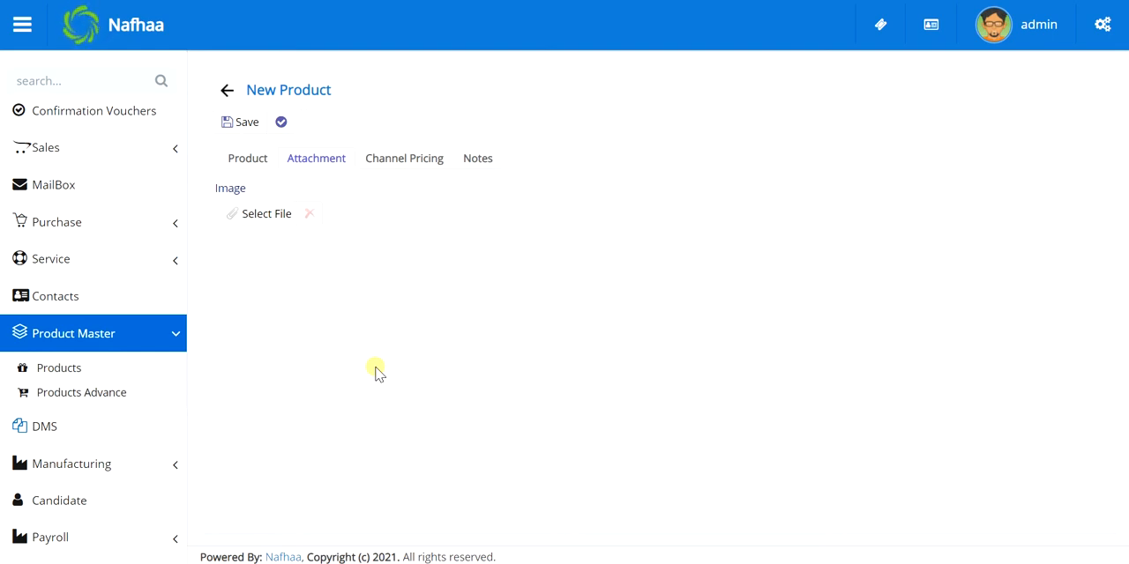
click(399, 162)
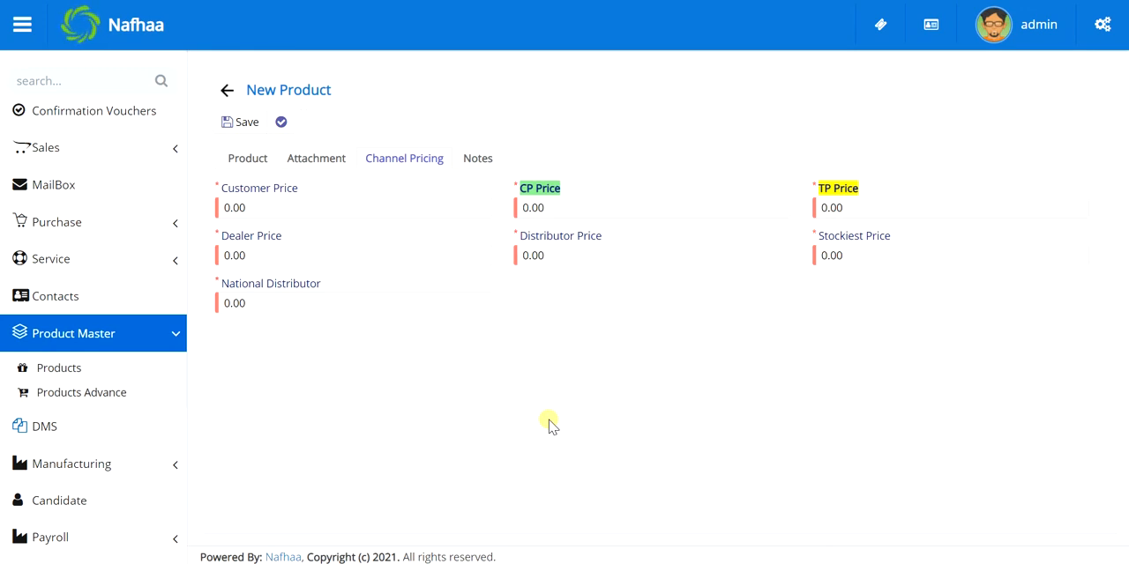
Add the note "This is a high value product" to the new product
click(492, 159)
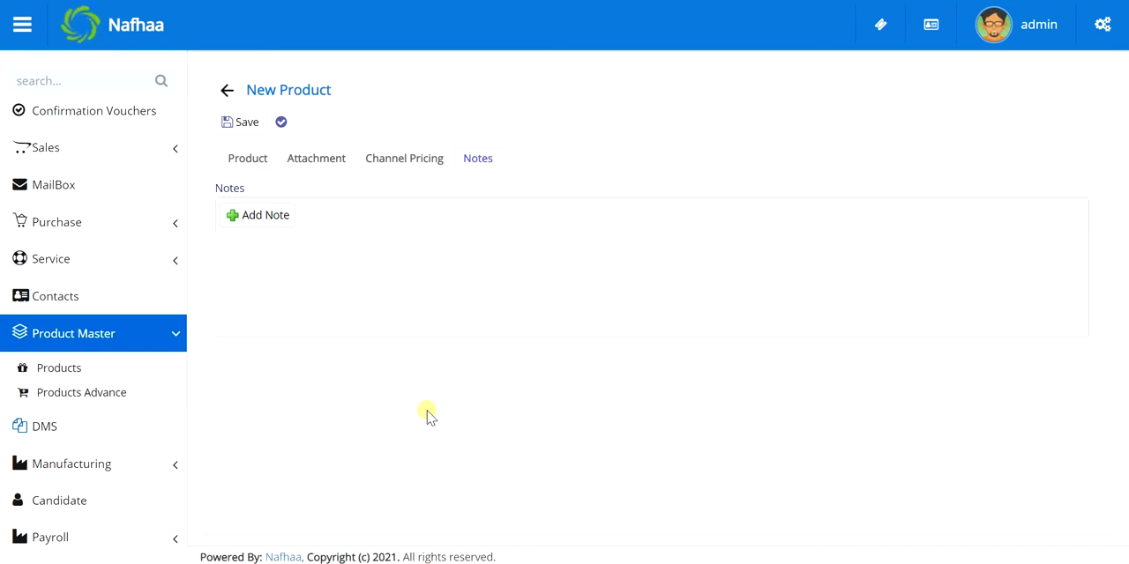
click(268, 214)
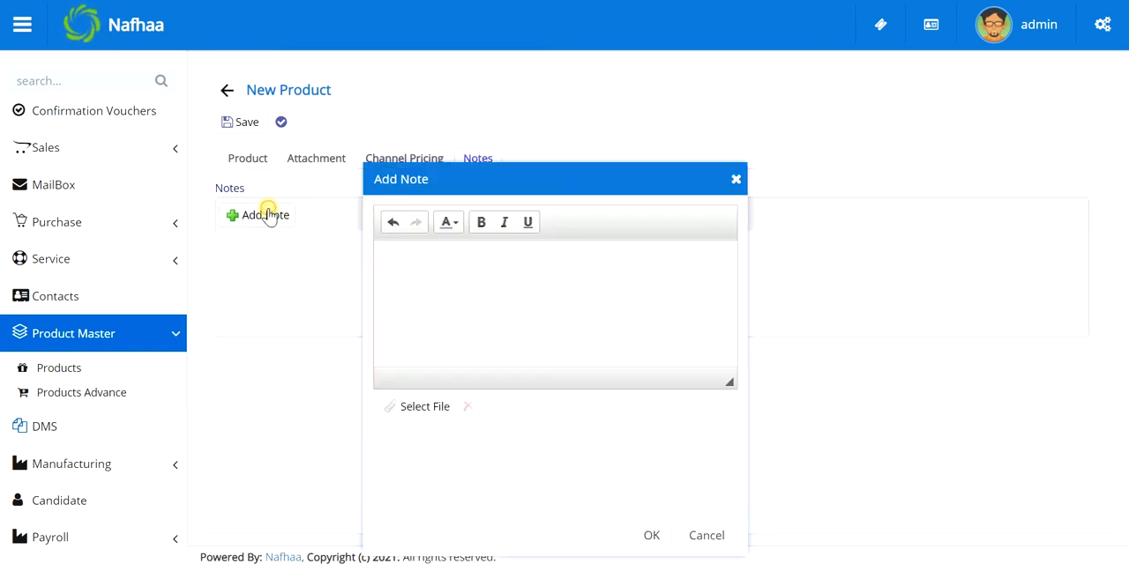
click(592, 269)
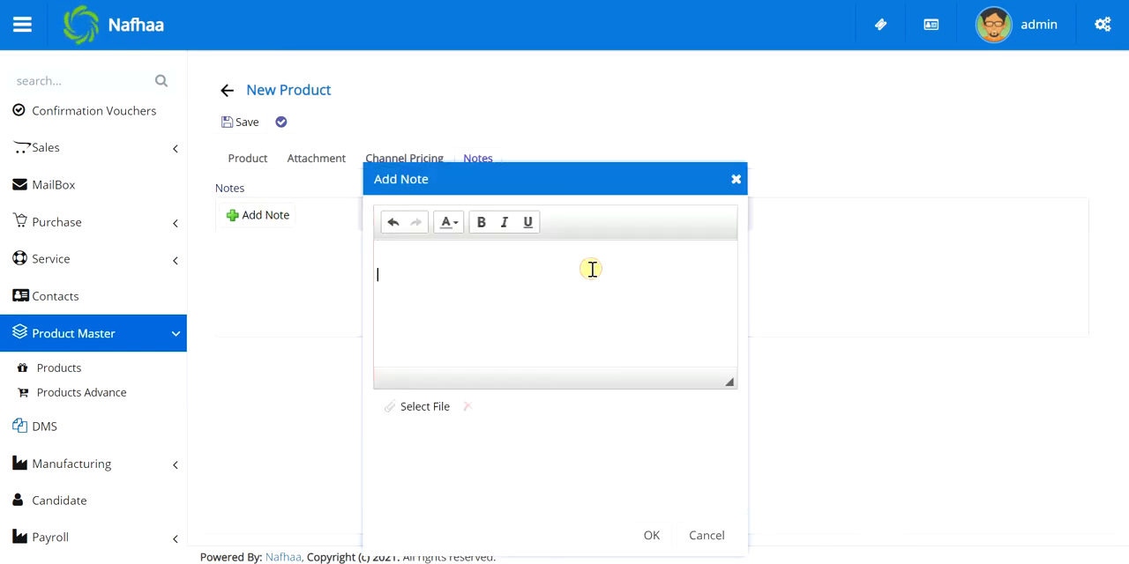
text(This is a high value product)
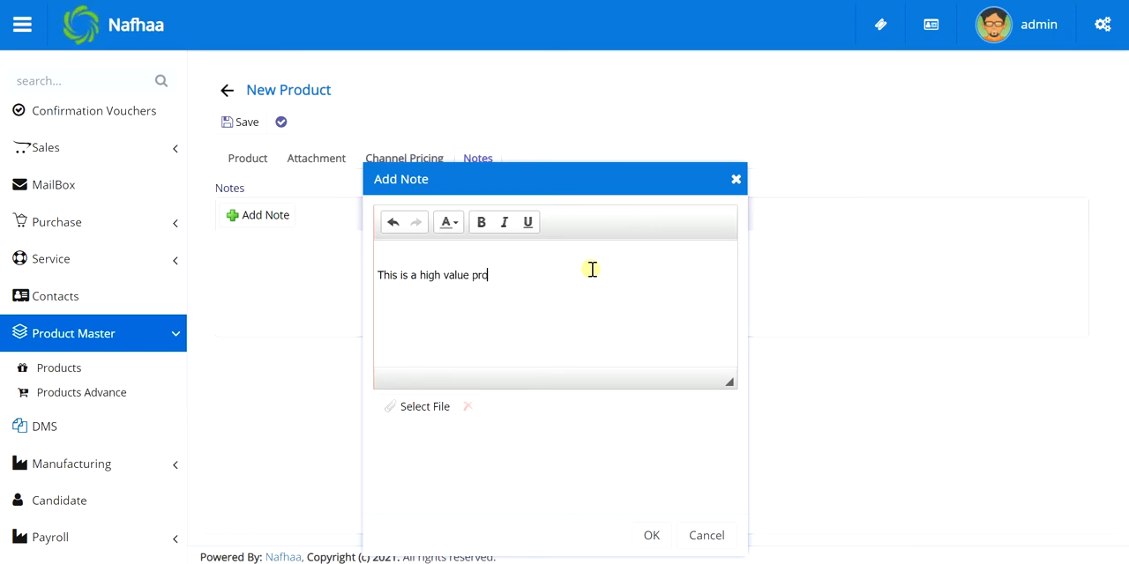
click(648, 534)
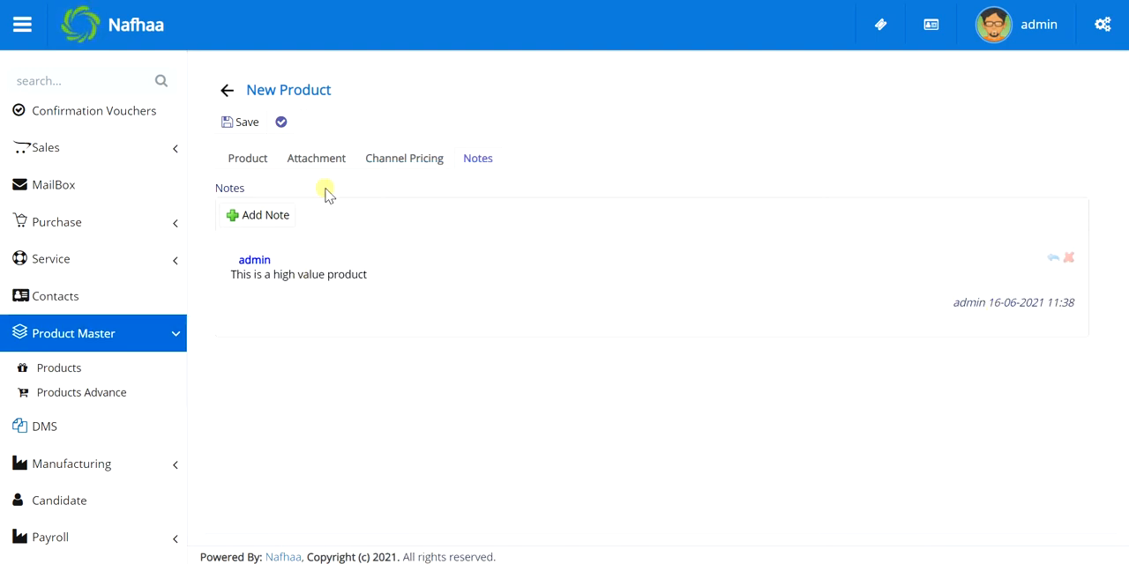
Recheck the product's main details and save the new Nafhaa Accounting product
click(257, 159)
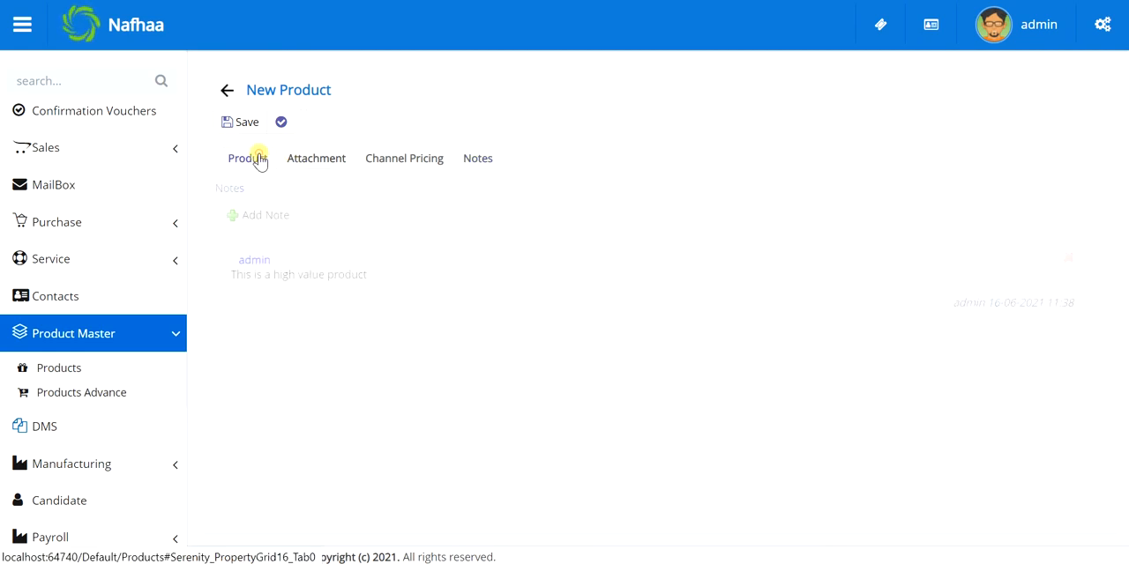
click(477, 158)
click(253, 157)
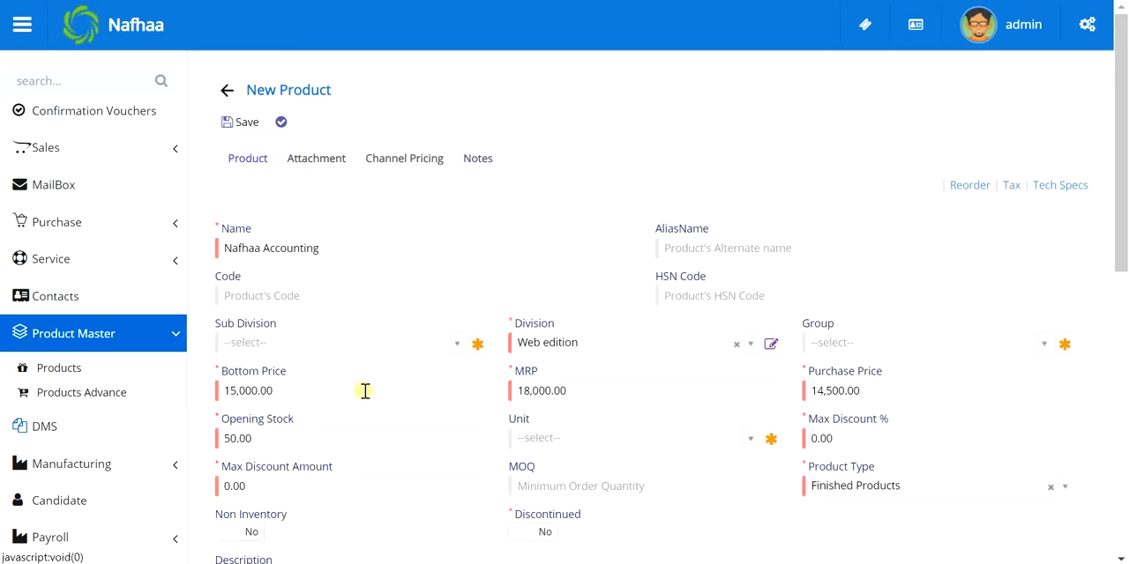
scroll(365, 391, down, 7)
scroll(365, 390, up, 7)
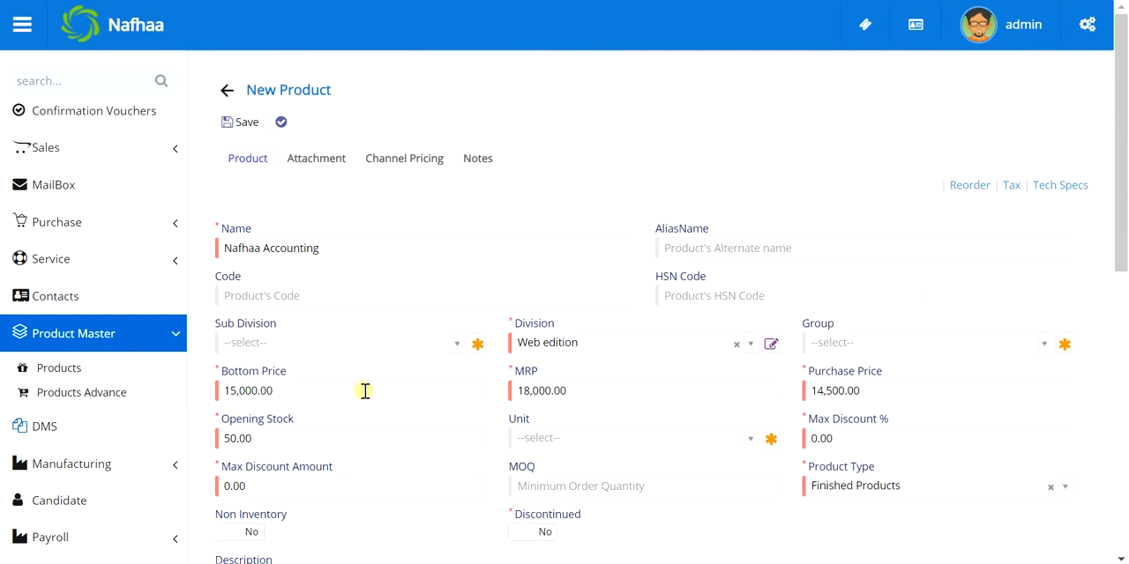
click(250, 122)
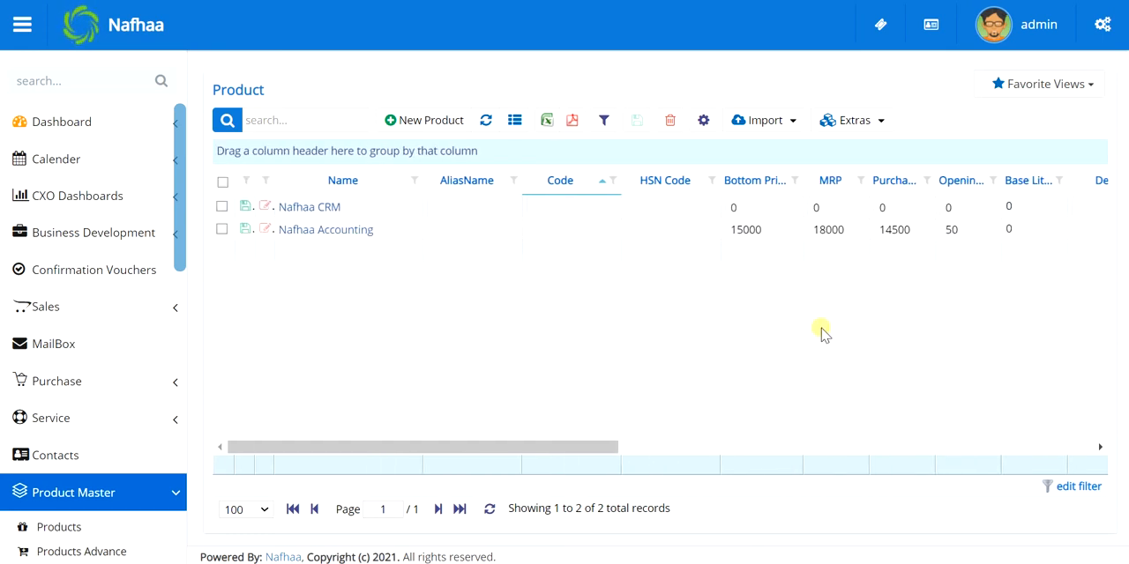
In the product list, set Nafhaa CRM's Bottom Price to 25000 and its MRP to 30000
click(793, 213)
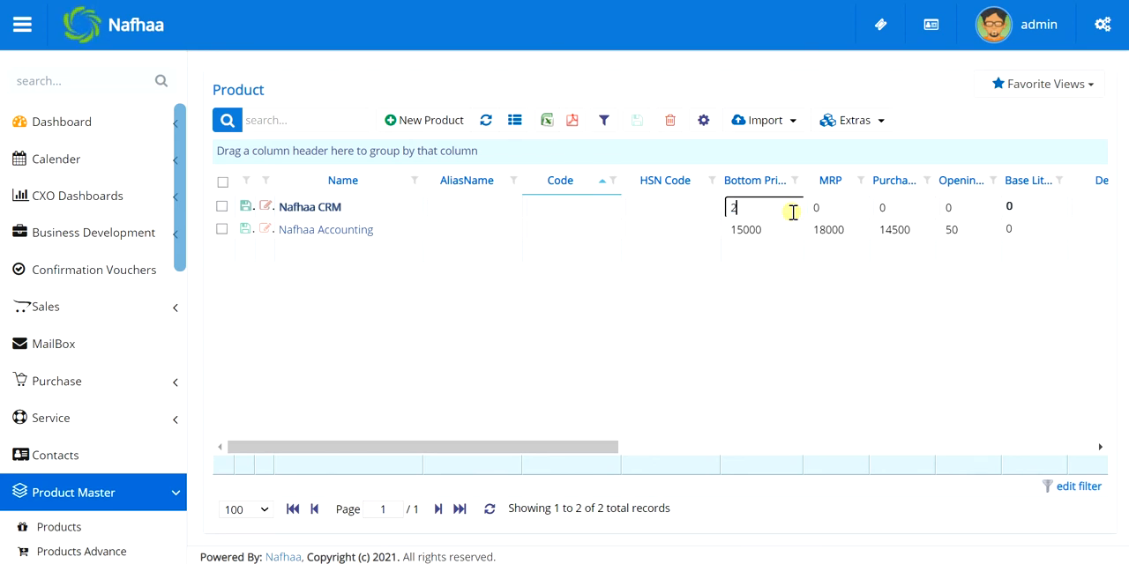
text(25000)
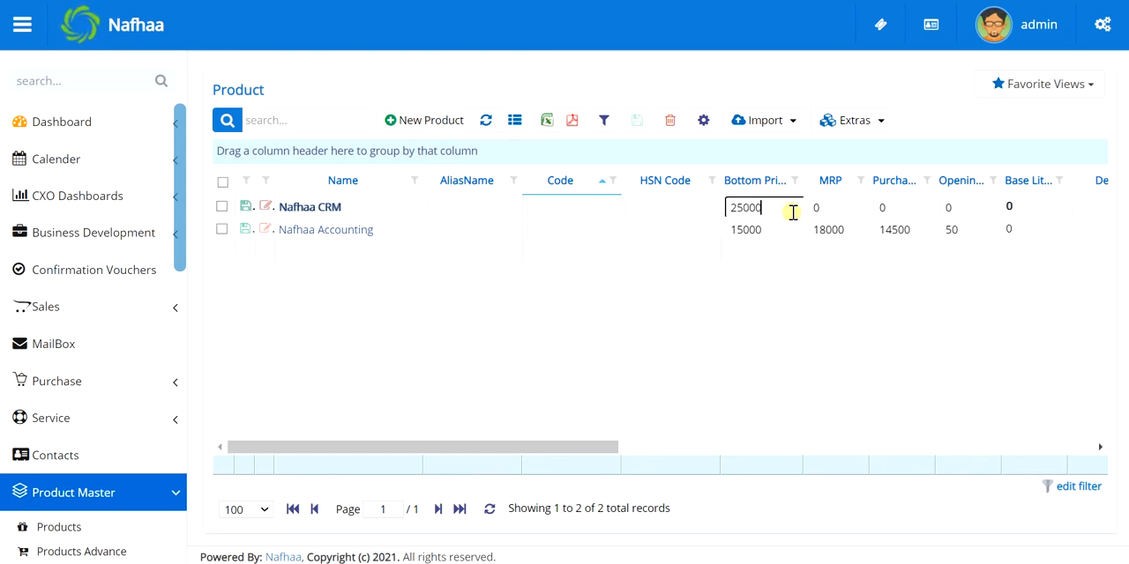
key(Tab)
text(3)
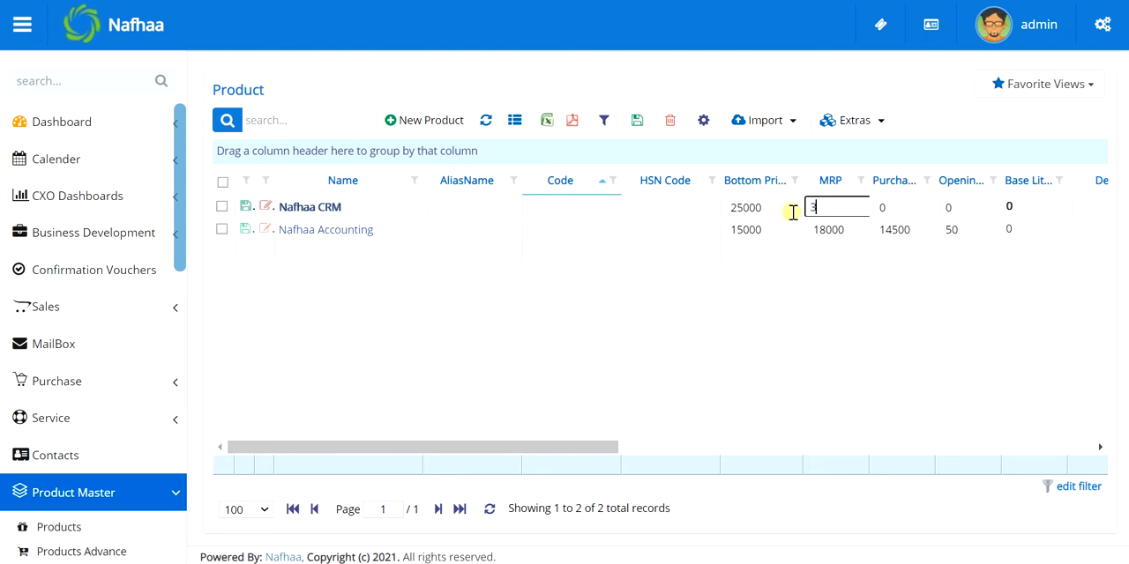
text(0000)
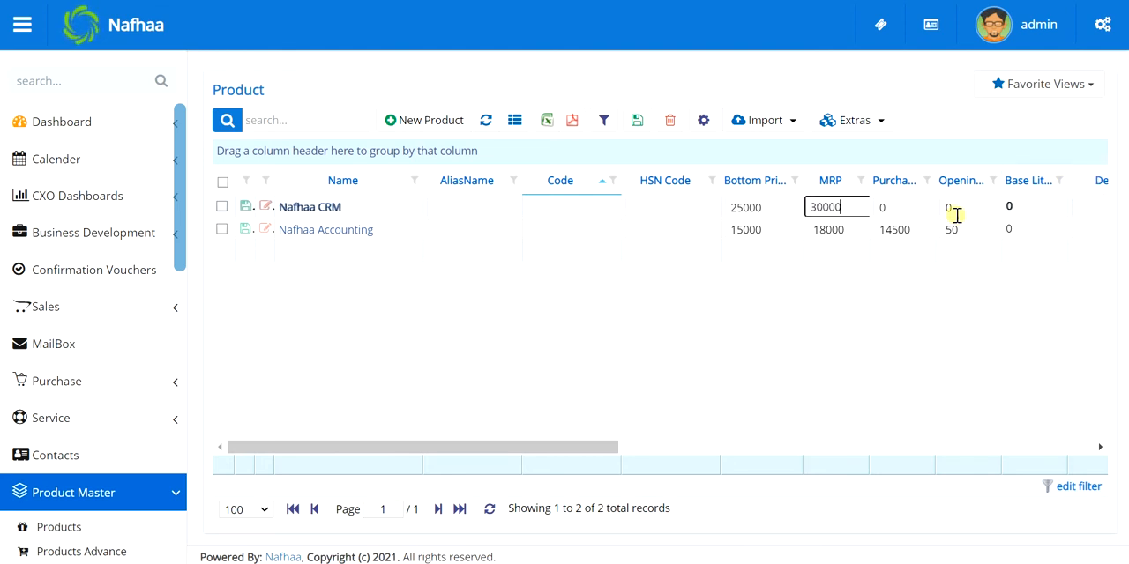
Set Nafhaa CRM's purchase price to 25400 and its opening stock to 20 in the product list
click(920, 206)
text(2)
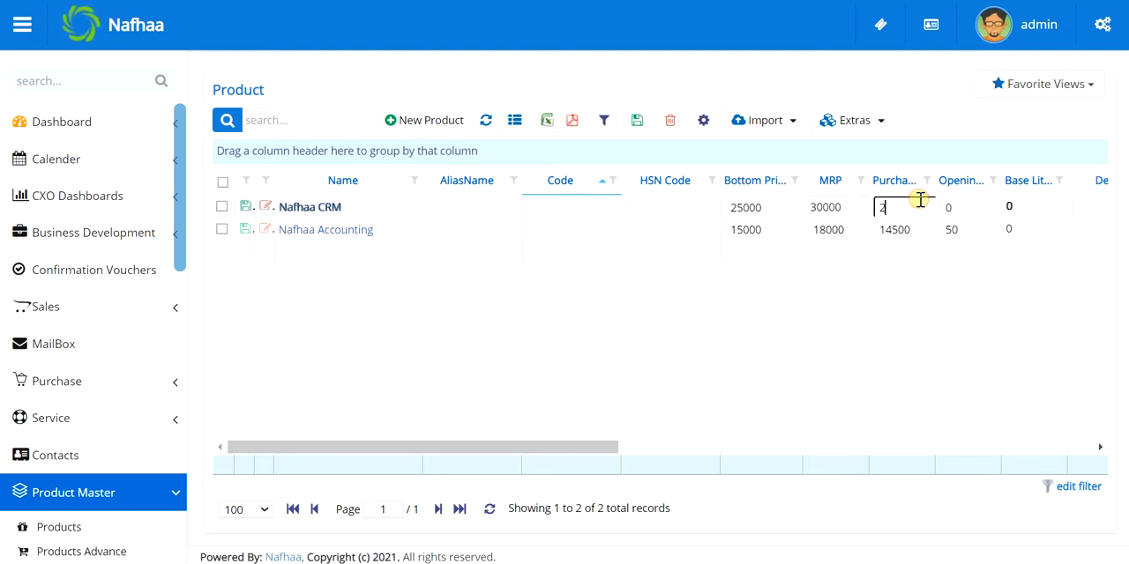
text(5400)
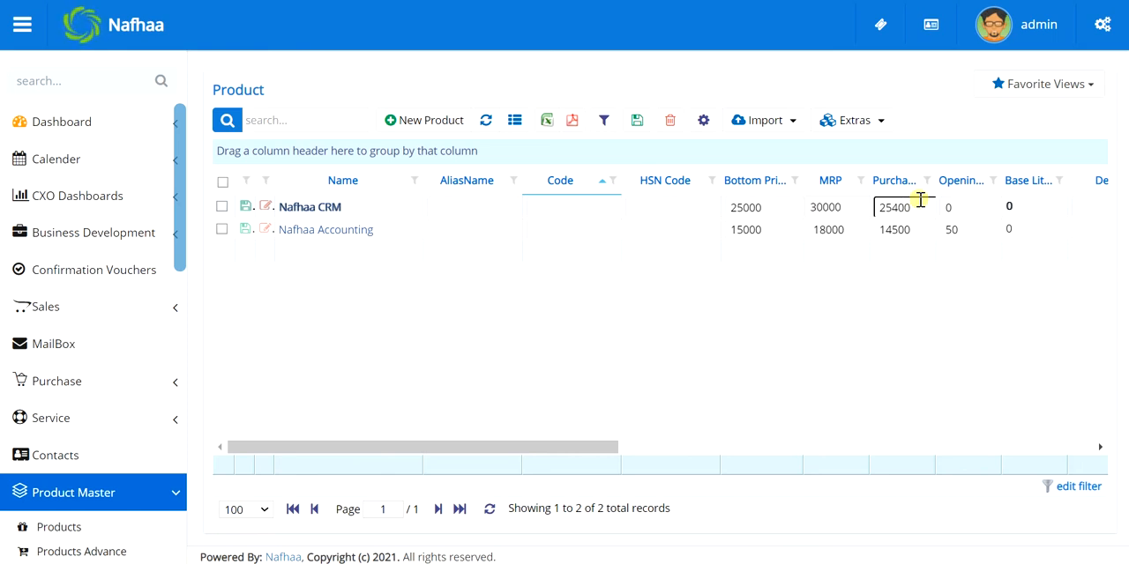
click(976, 211)
text(2)
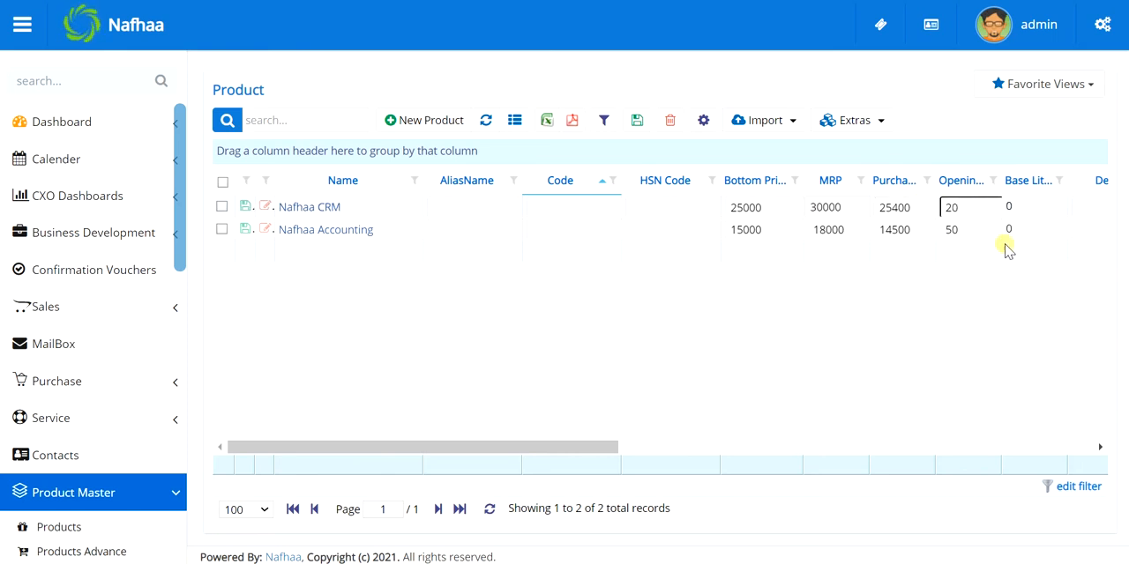
Set Nafhaa Accounting's opening stock to 55 and save all the edits made in the product list
click(976, 223)
text(55)
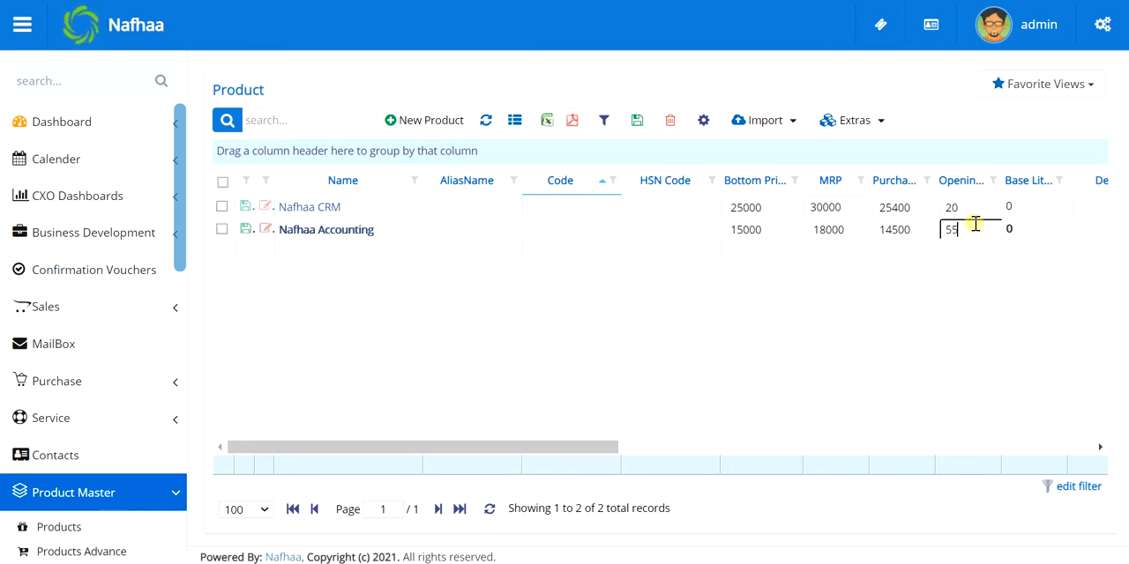
click(635, 124)
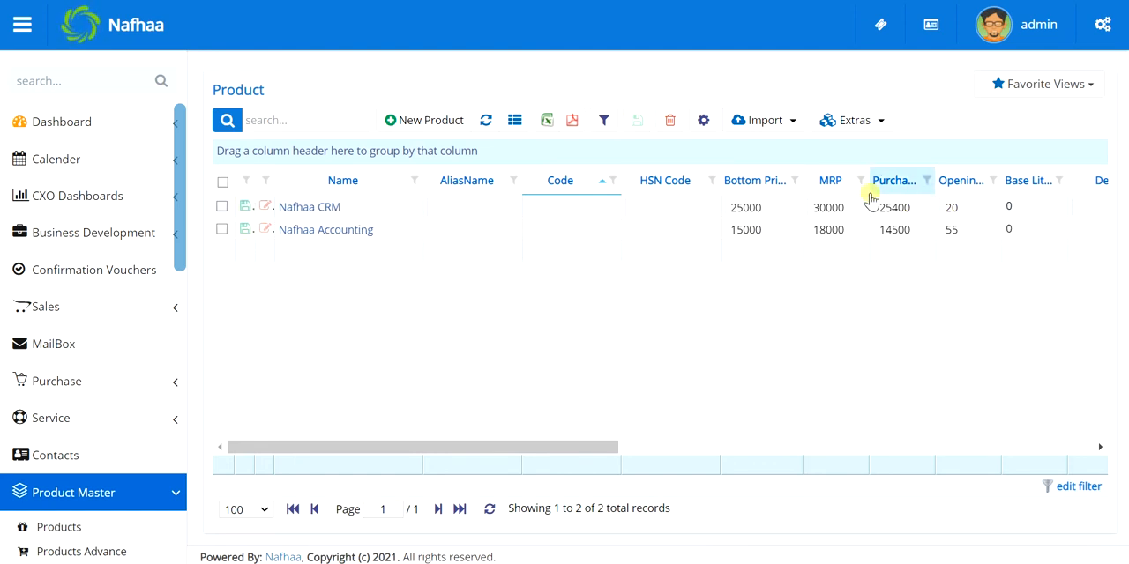
Set Nafhaa CRM's opening stock to 25 in the product list and save that record
click(966, 205)
key(BackSpace)
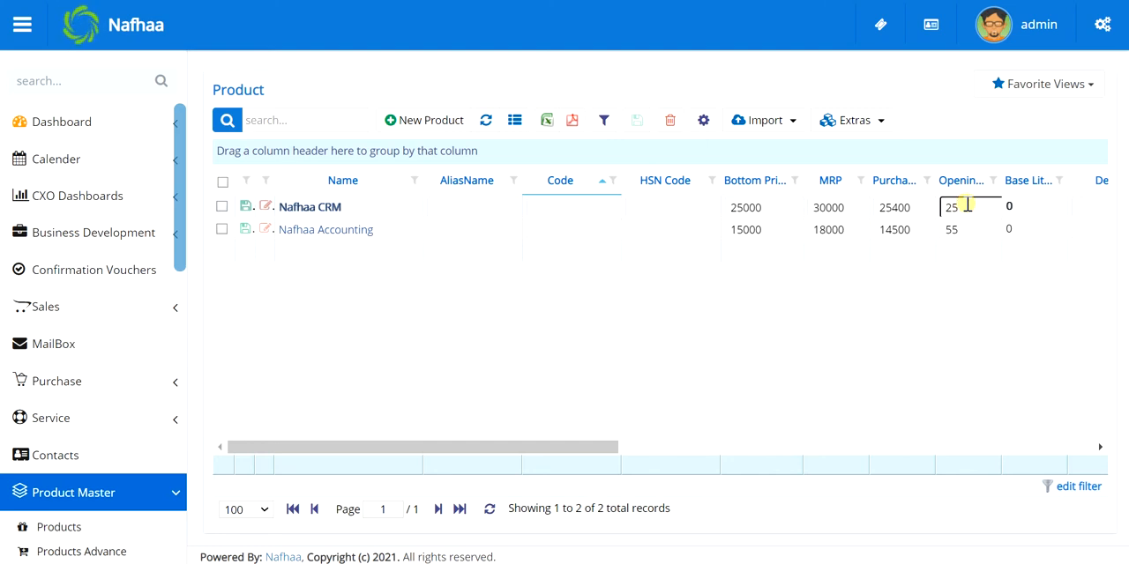
text(5)
click(245, 207)
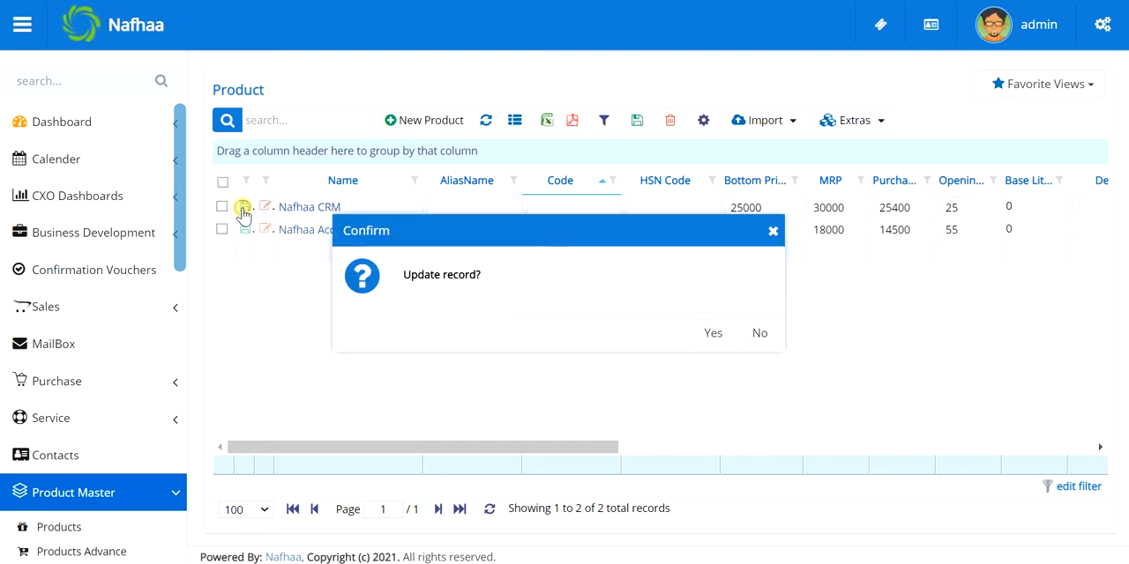
click(716, 335)
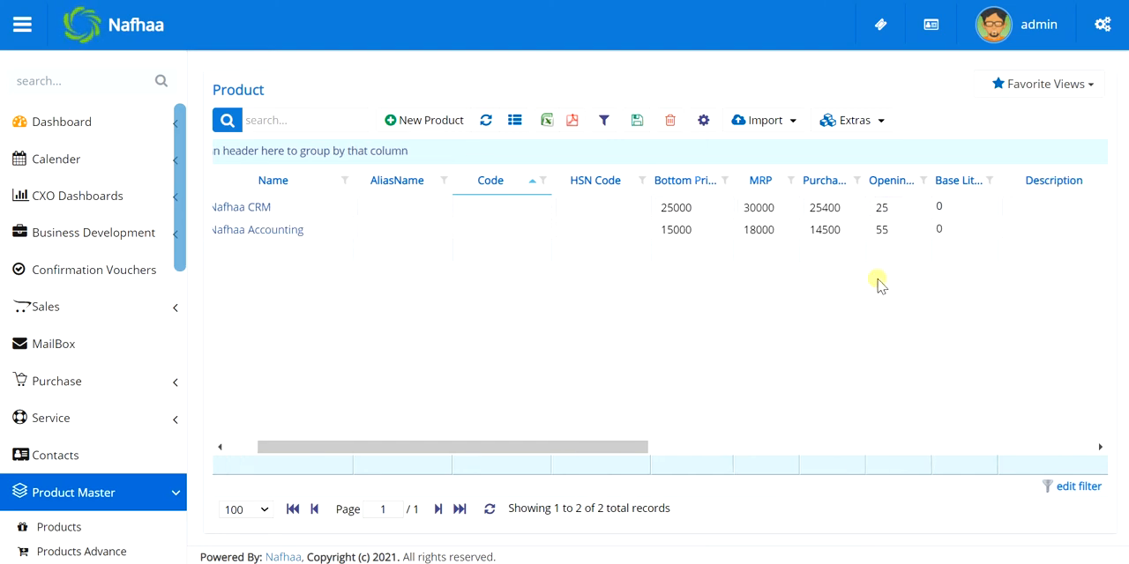
Open the Column Picker for the product list and hide the Base Litter, Customs Duty and Royalty % columns
scroll(877, 282, right, 10)
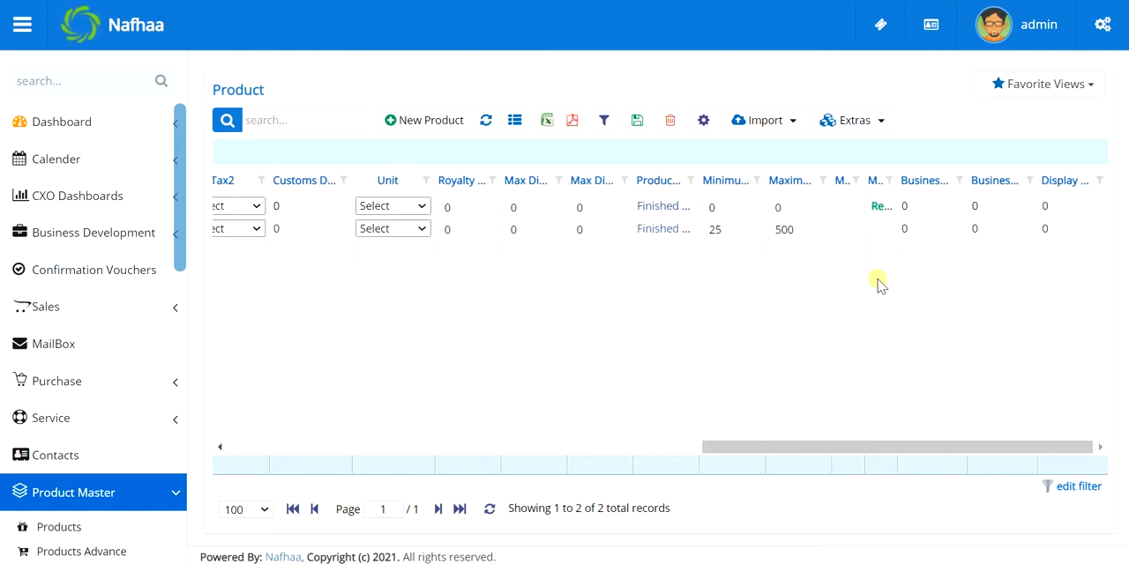
scroll(878, 282, left, 10)
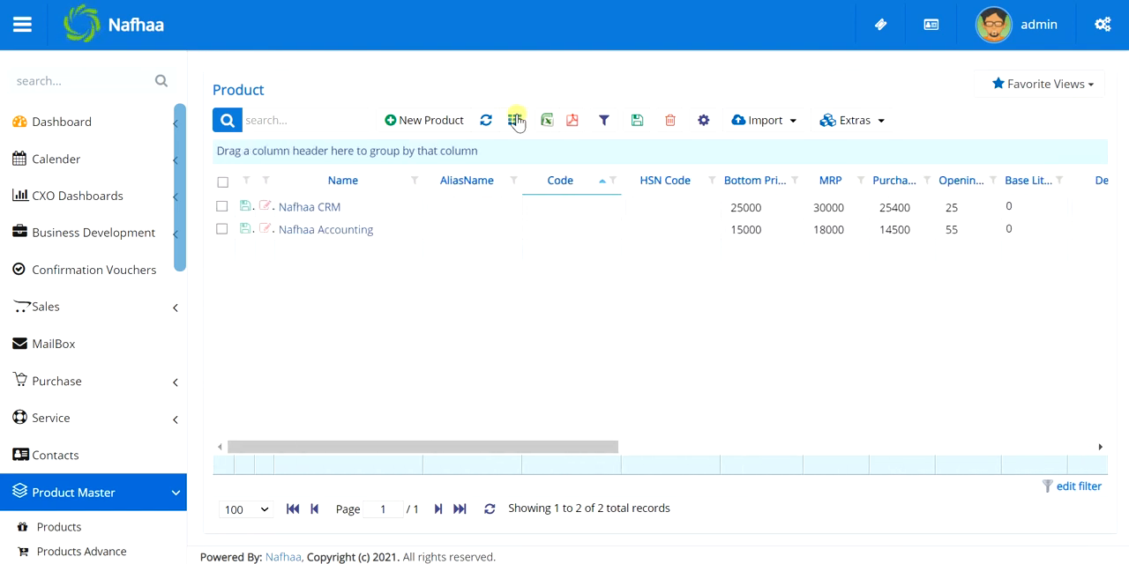
click(515, 120)
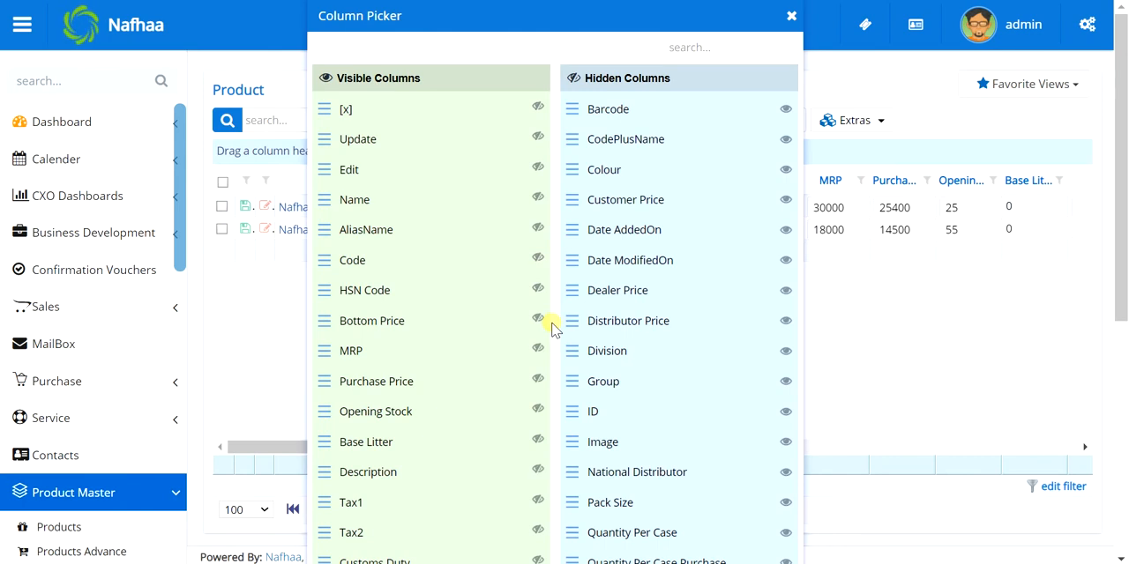
click(538, 440)
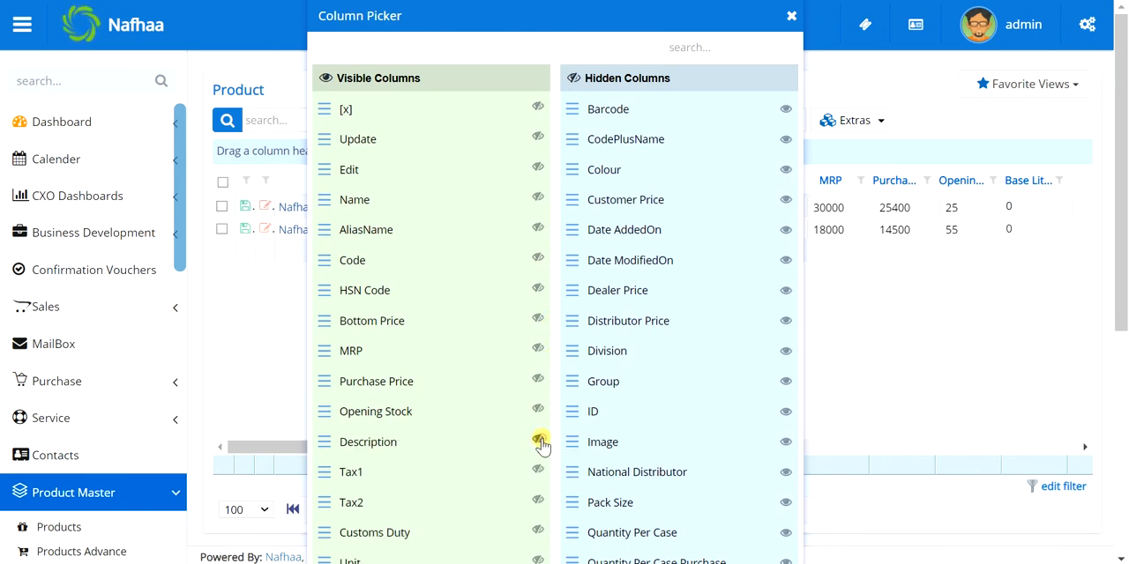
scroll(538, 441, down, 2)
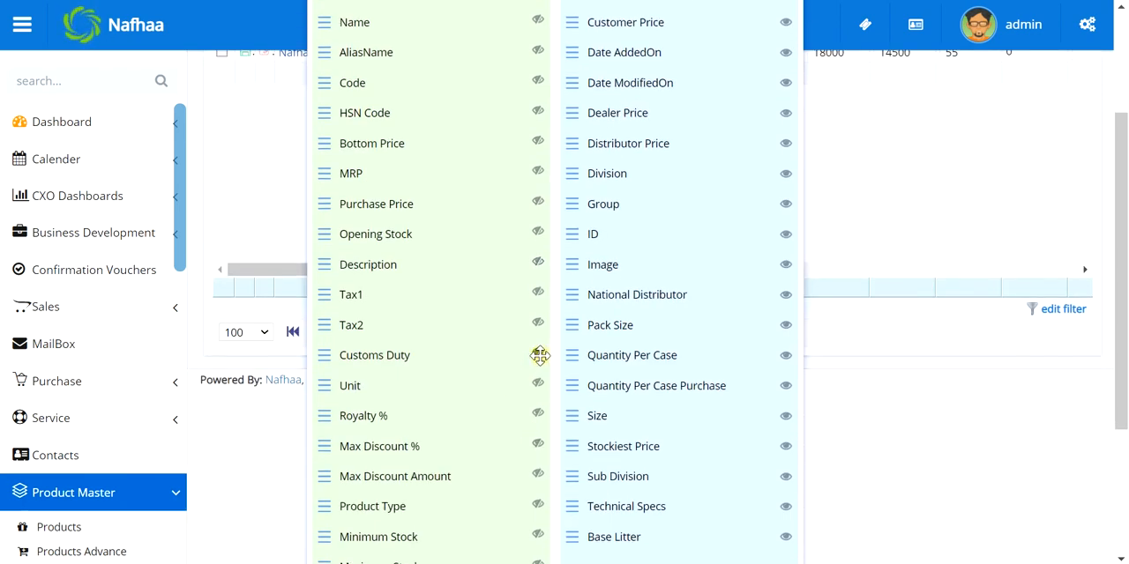
click(538, 354)
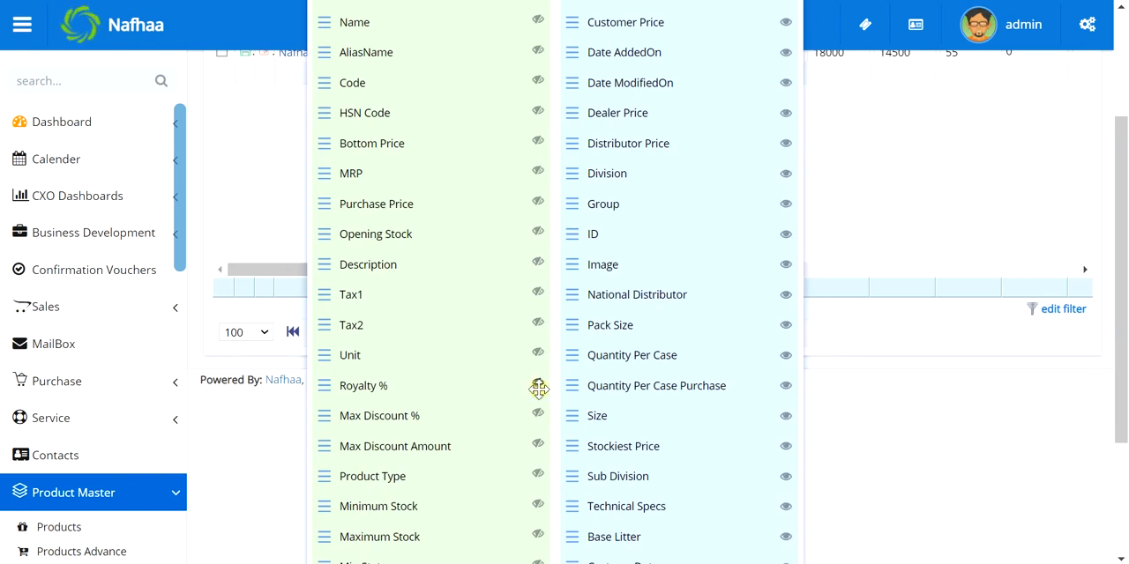
click(539, 388)
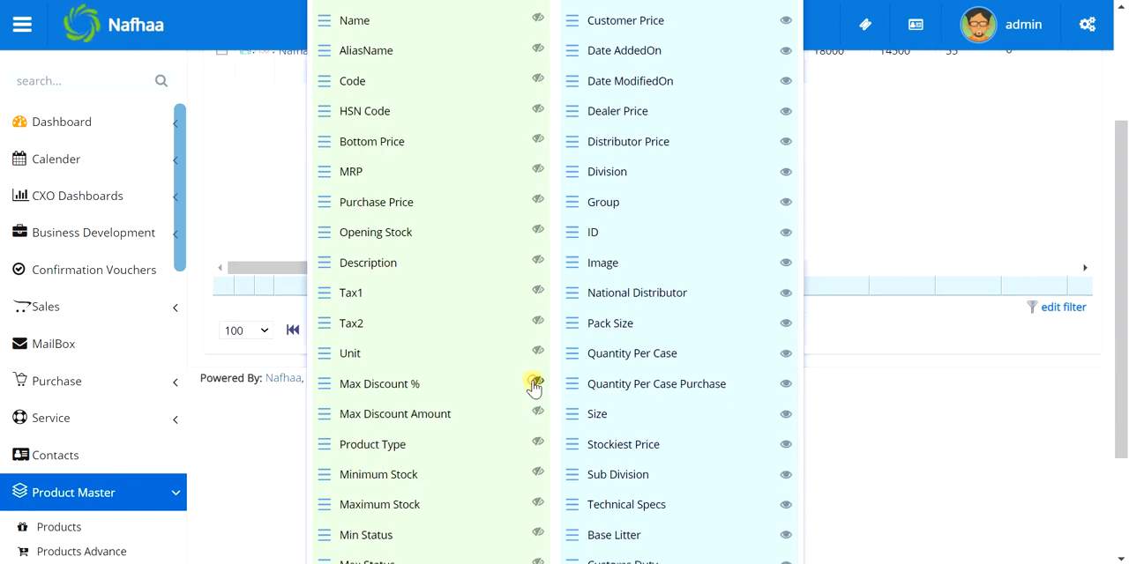
Hide the Business Price and Business Price Quantity columns, and move Max Status to the hidden columns and back to the visible ones
scroll(533, 386, down, 2)
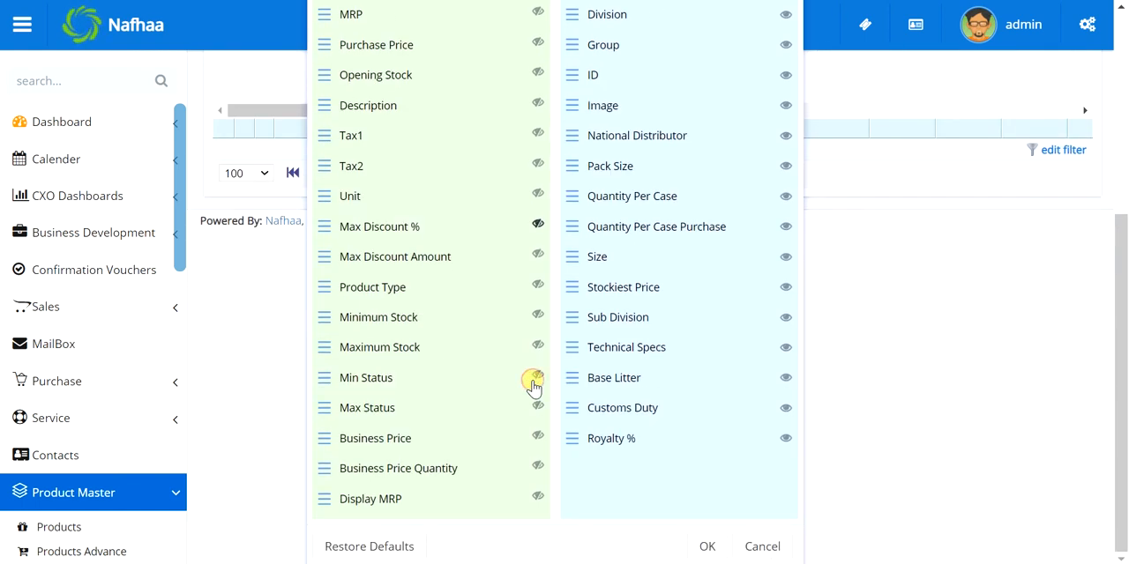
click(538, 439)
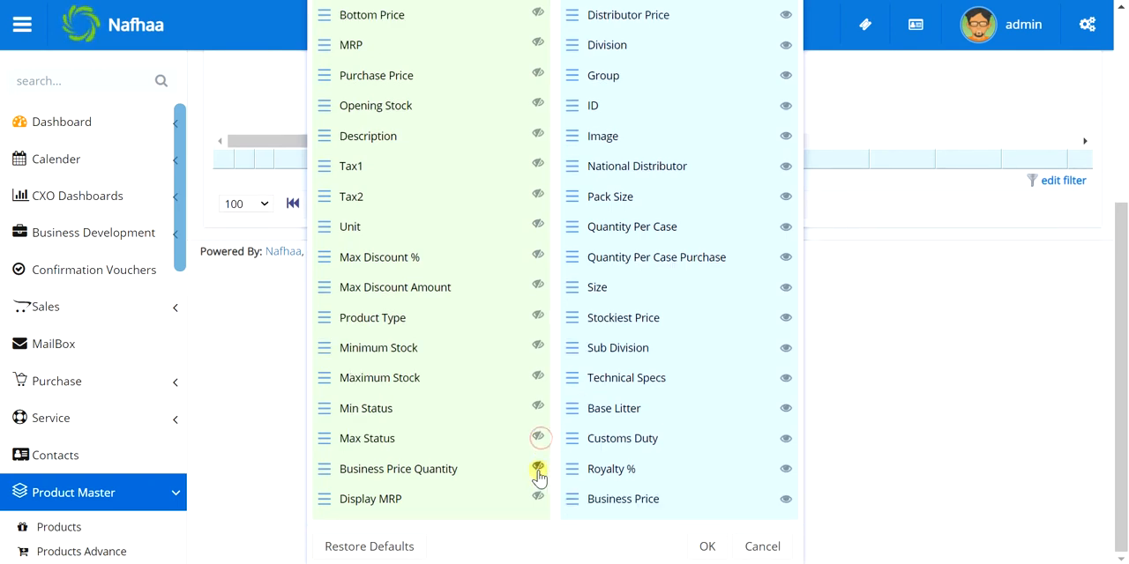
click(538, 468)
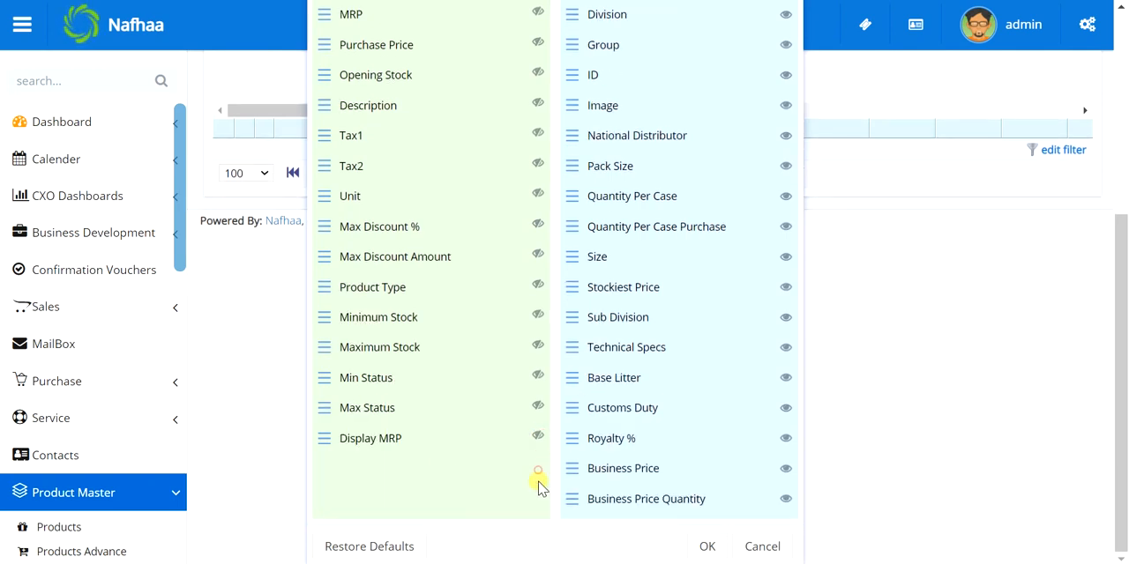
click(539, 434)
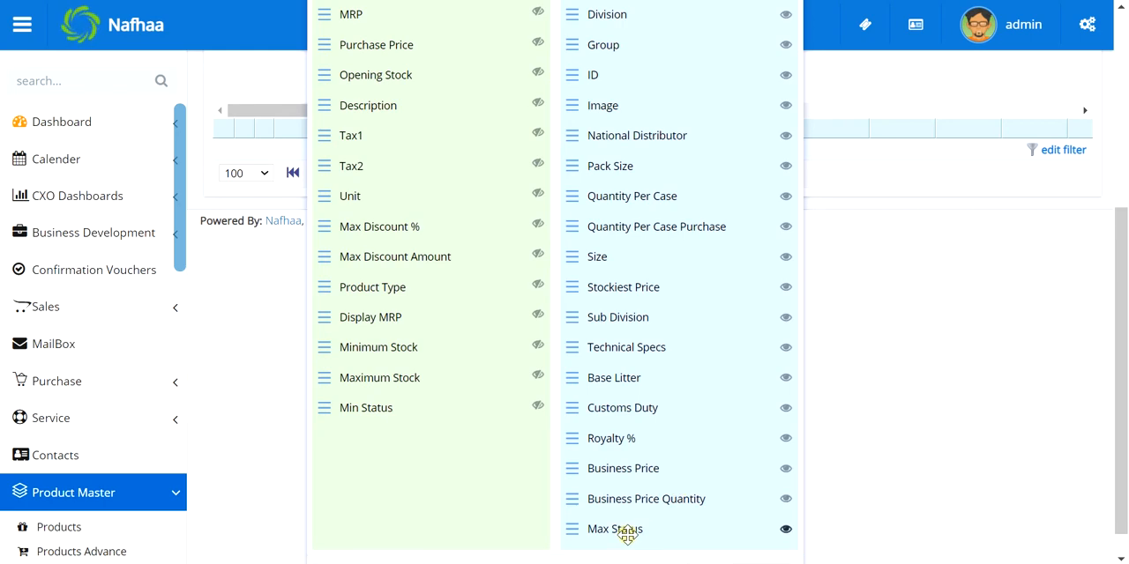
drag(627, 529, 403, 456)
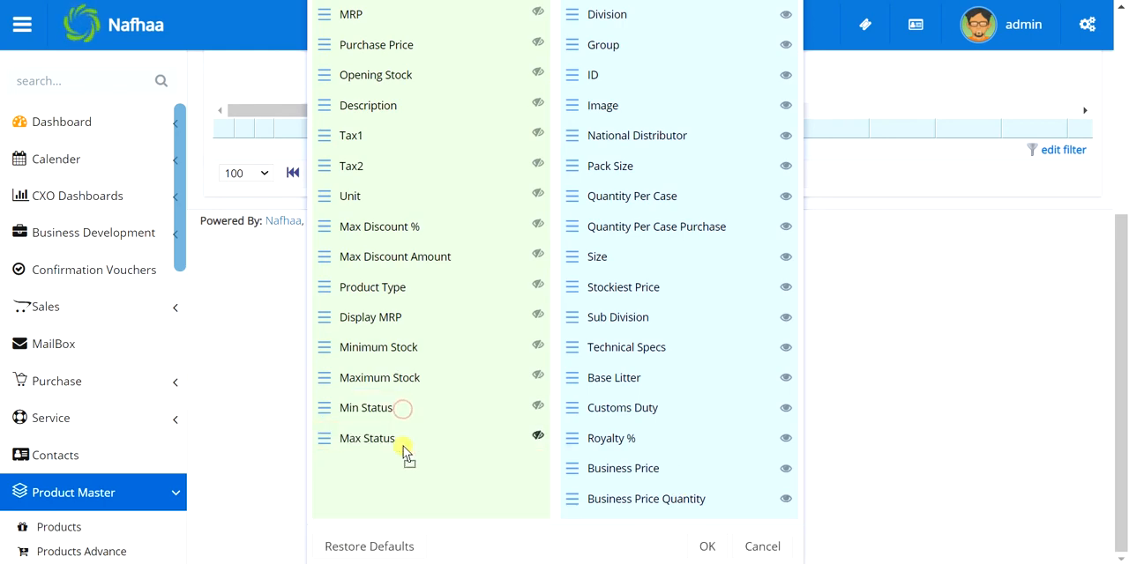
Hide the AliasName and Edit columns and apply the column selection to the product list
scroll(411, 432, up, 3)
scroll(410, 432, up, 1)
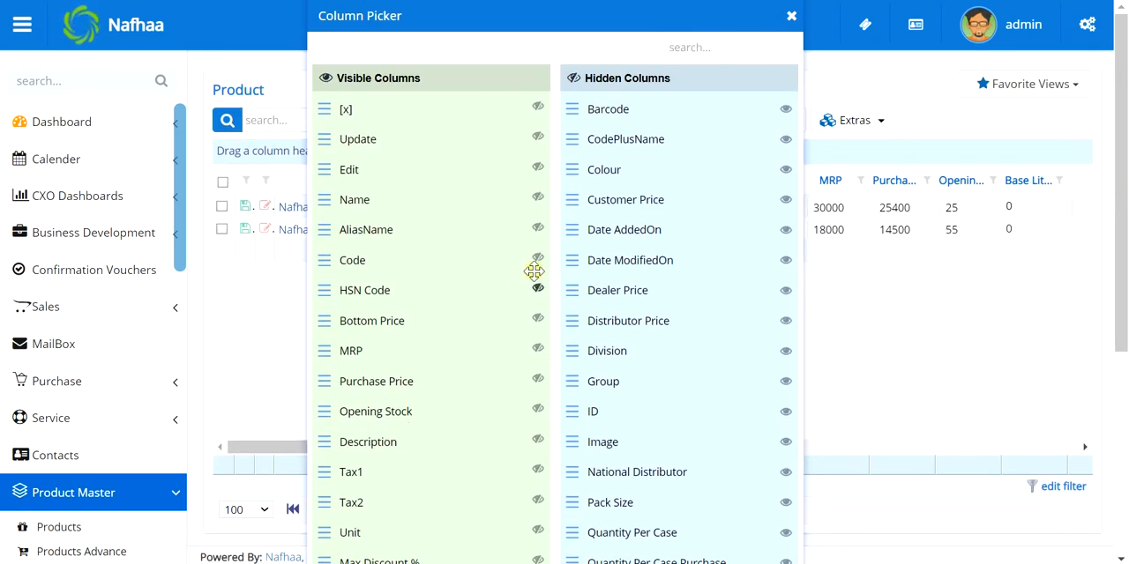
click(537, 229)
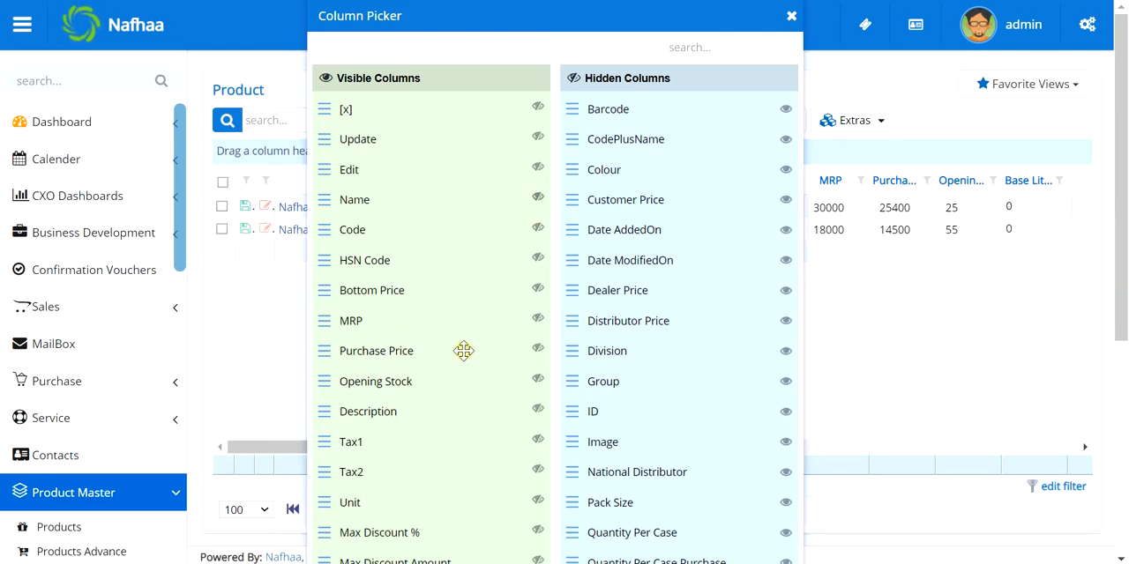
scroll(464, 351, down, 2)
scroll(464, 351, up, 2)
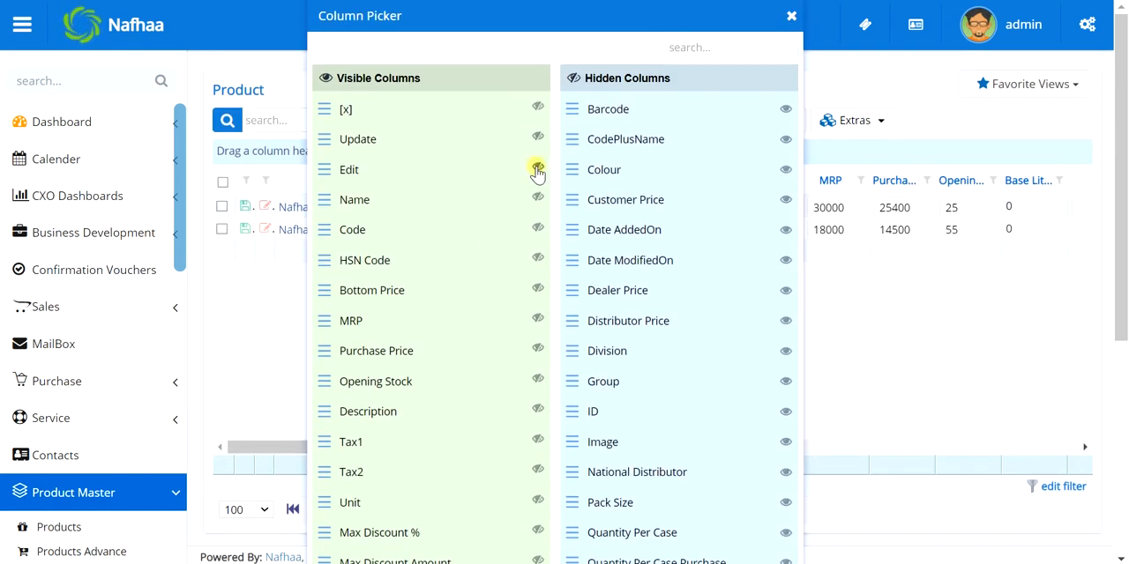
click(538, 168)
scroll(537, 166, down, 3)
scroll(542, 176, down, 2)
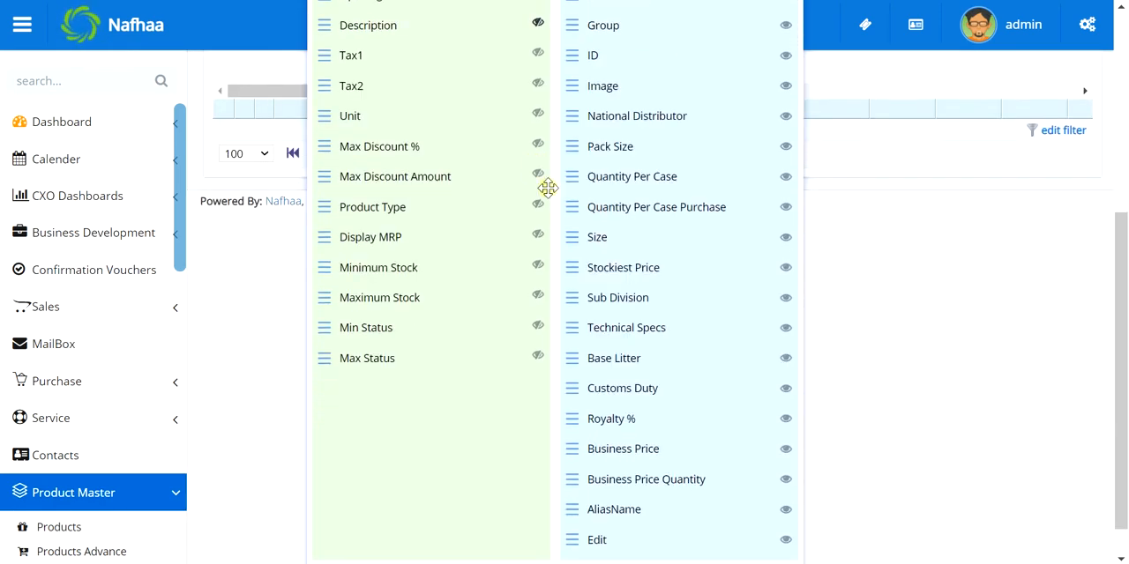
scroll(687, 462, down, 1)
click(709, 544)
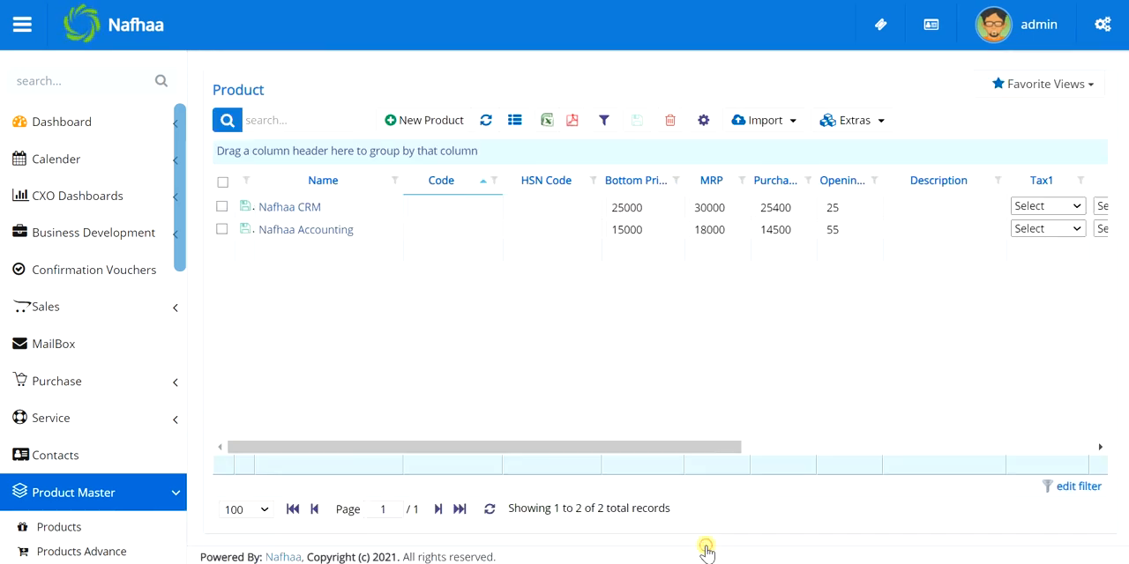
Show the Barcode column between Name and Code, unhide AliasName, and apply the column selection
scroll(967, 349, right, 5)
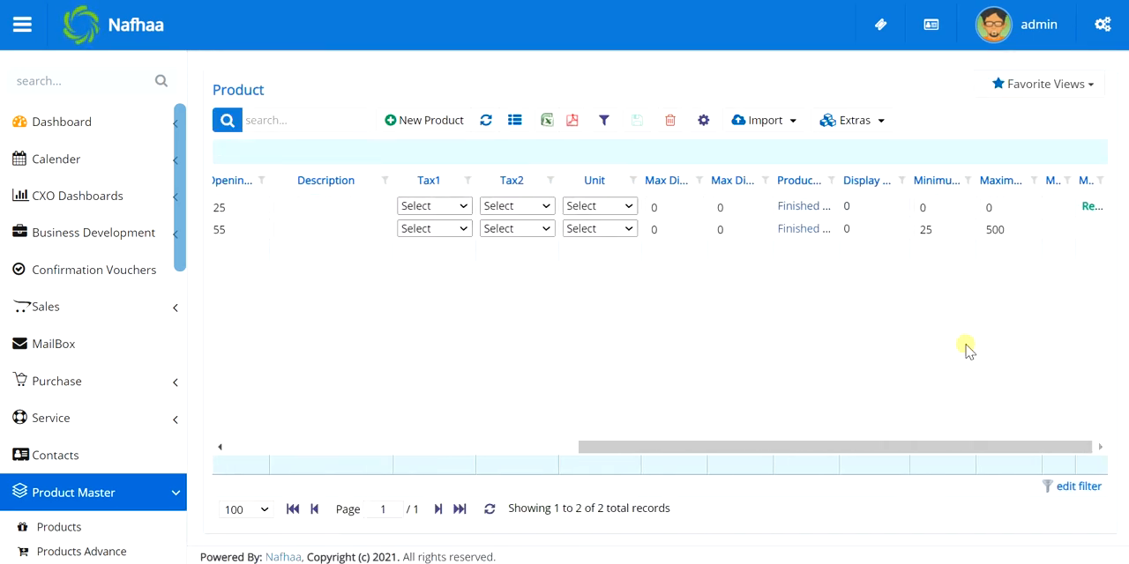
scroll(967, 348, left, 5)
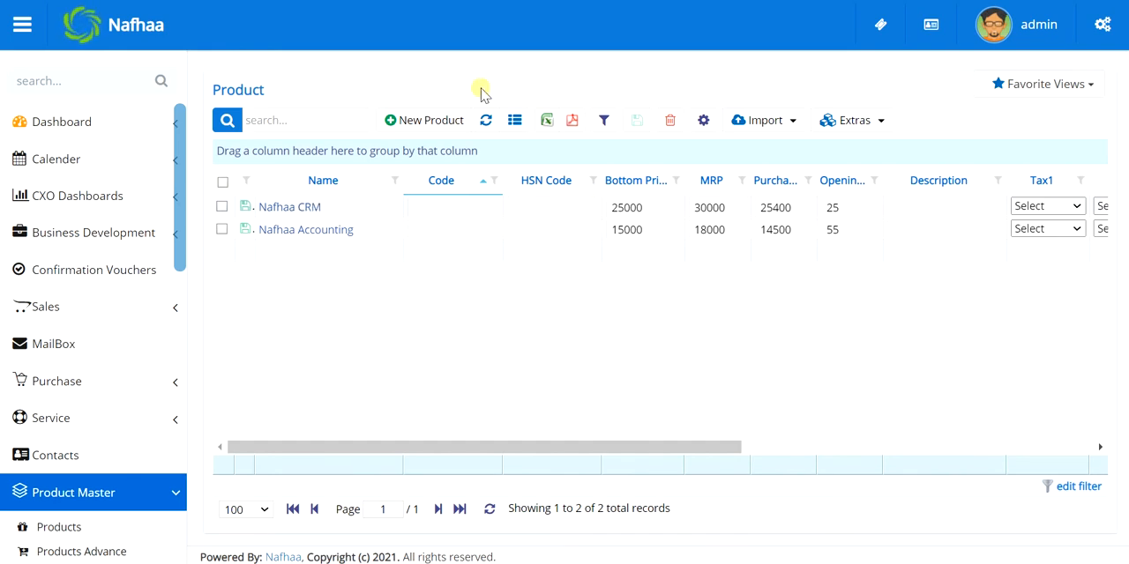
click(517, 122)
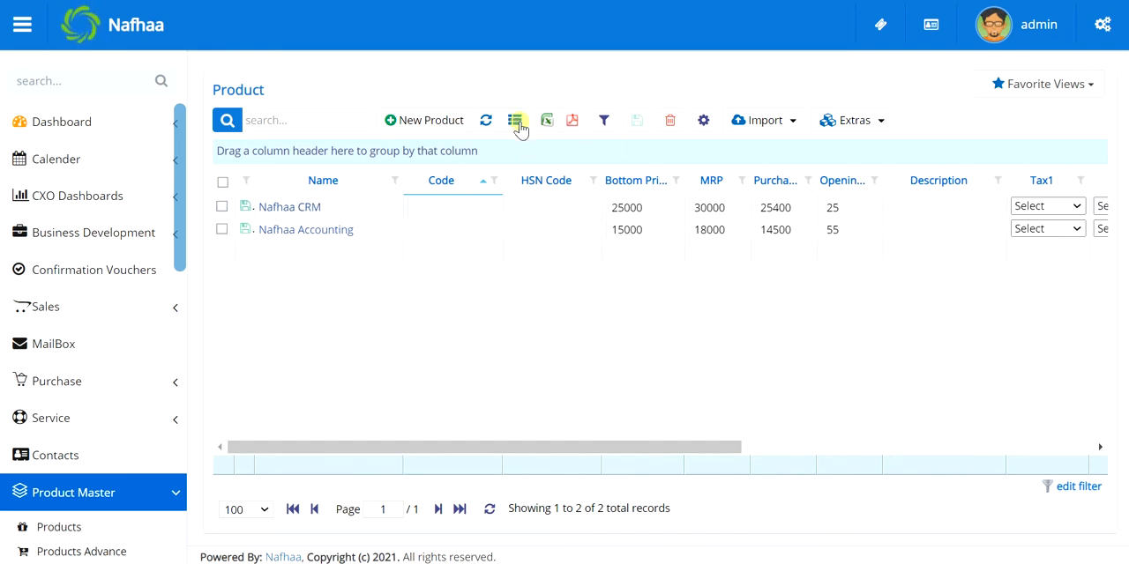
drag(649, 139, 466, 211)
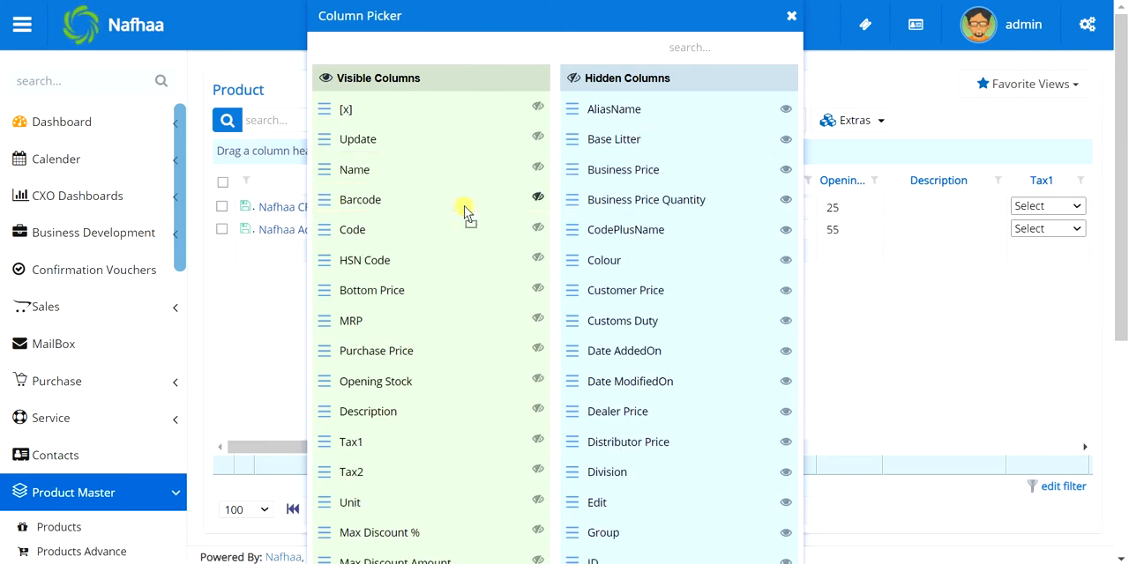
click(785, 108)
scroll(786, 113, down, 4)
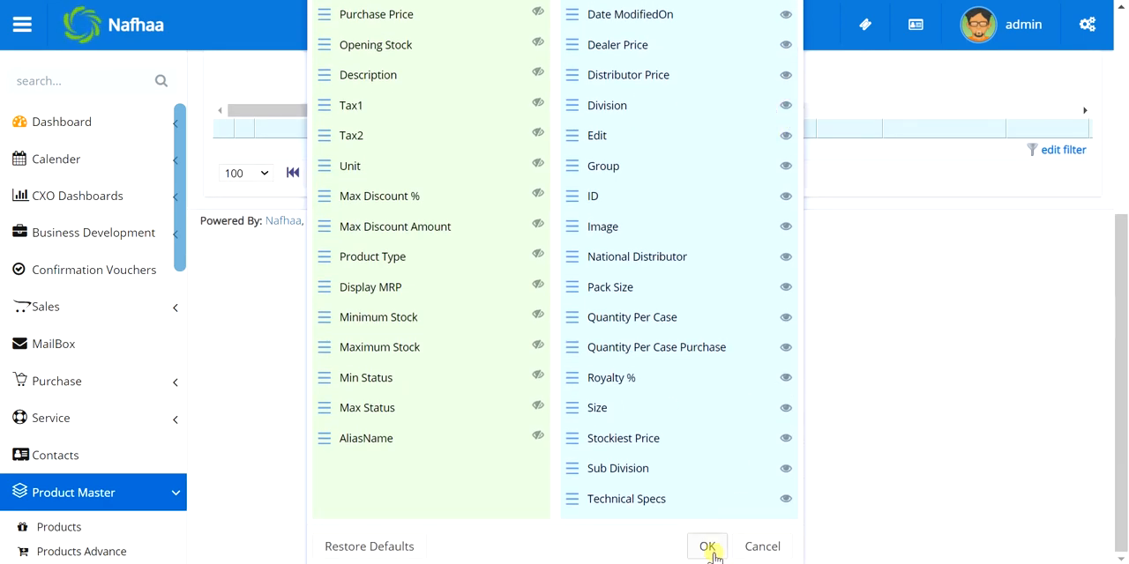
click(707, 548)
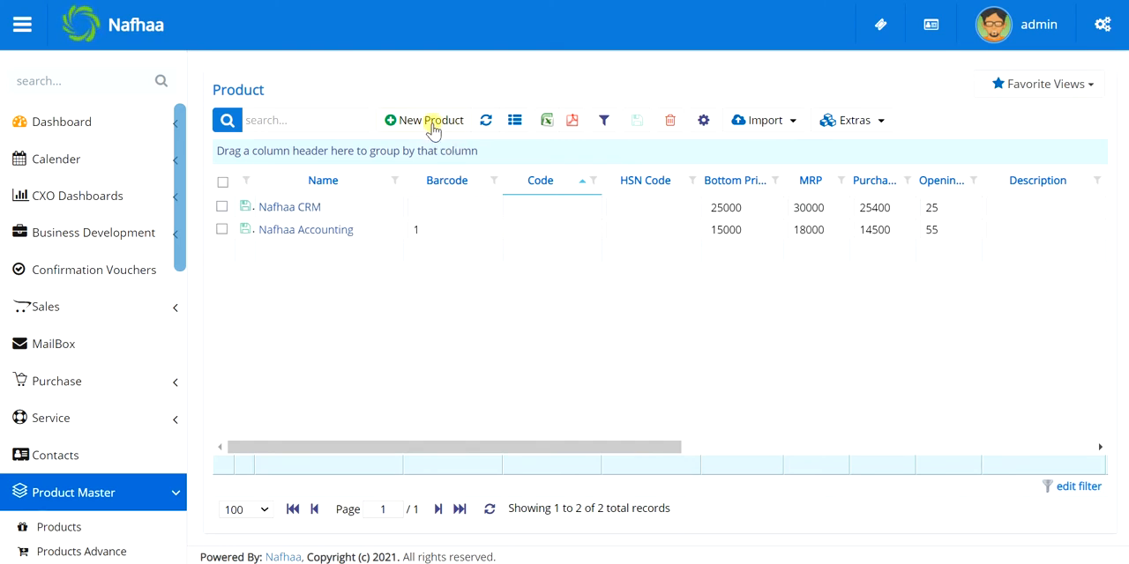
Search the product list for "accoun", clear the search text and refresh the list
text(acc)
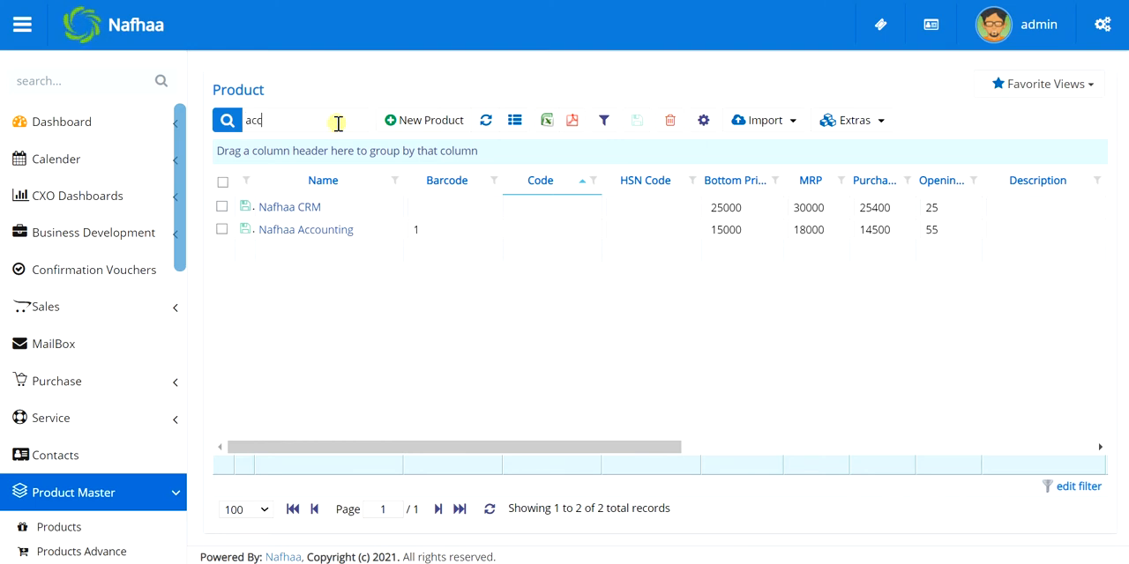
text(oun)
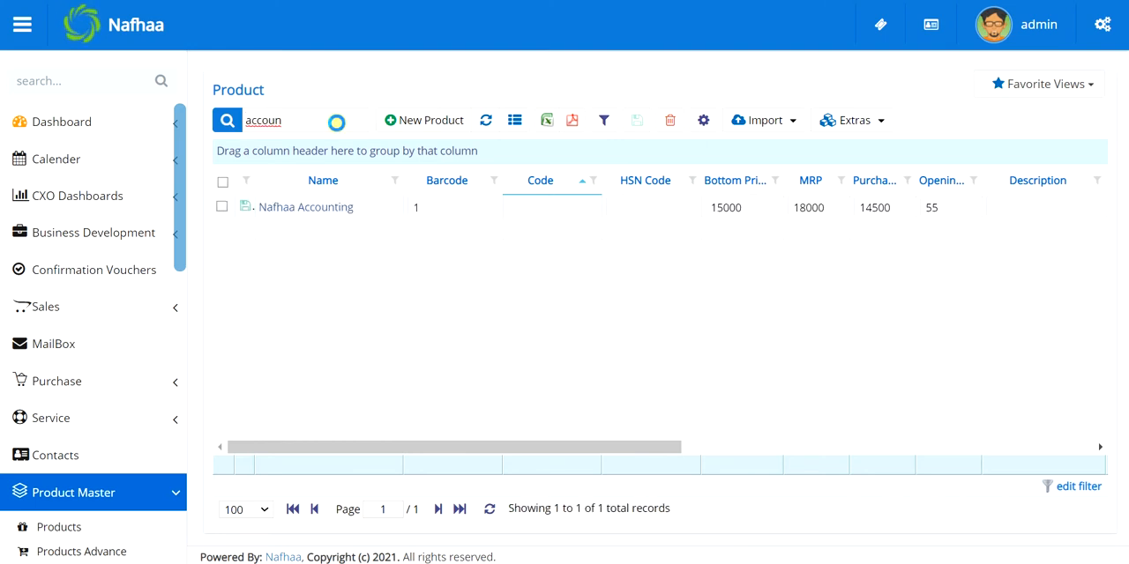
key(BackSpace)
key(BackSpace)
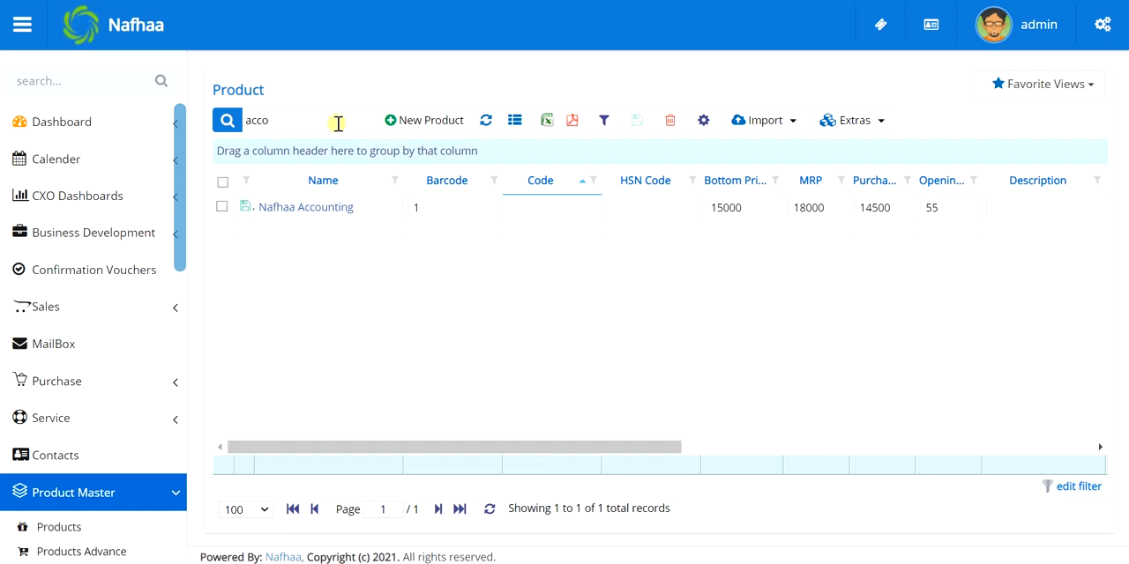
key(ctrl+a)
key(BackSpace)
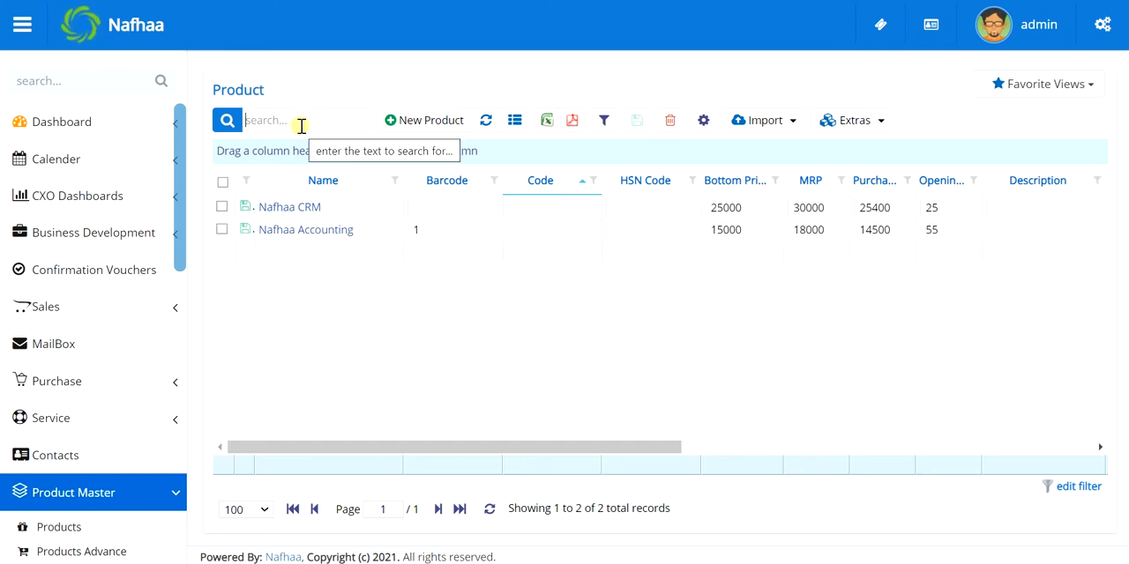
click(494, 122)
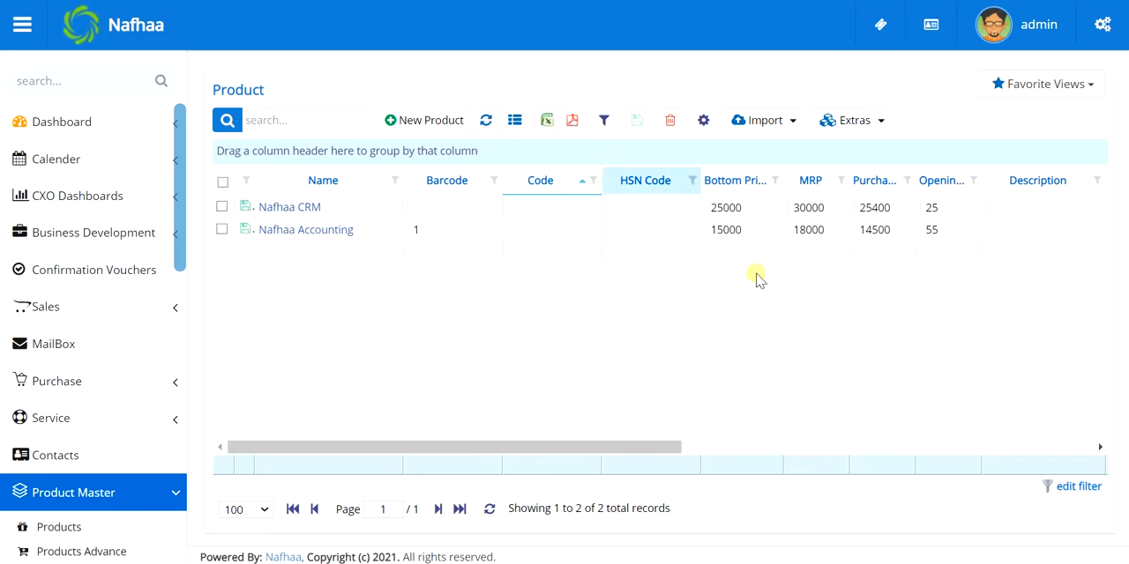
Export the product list to Excel, open the exported workbook and restore its window to a smaller size
click(545, 124)
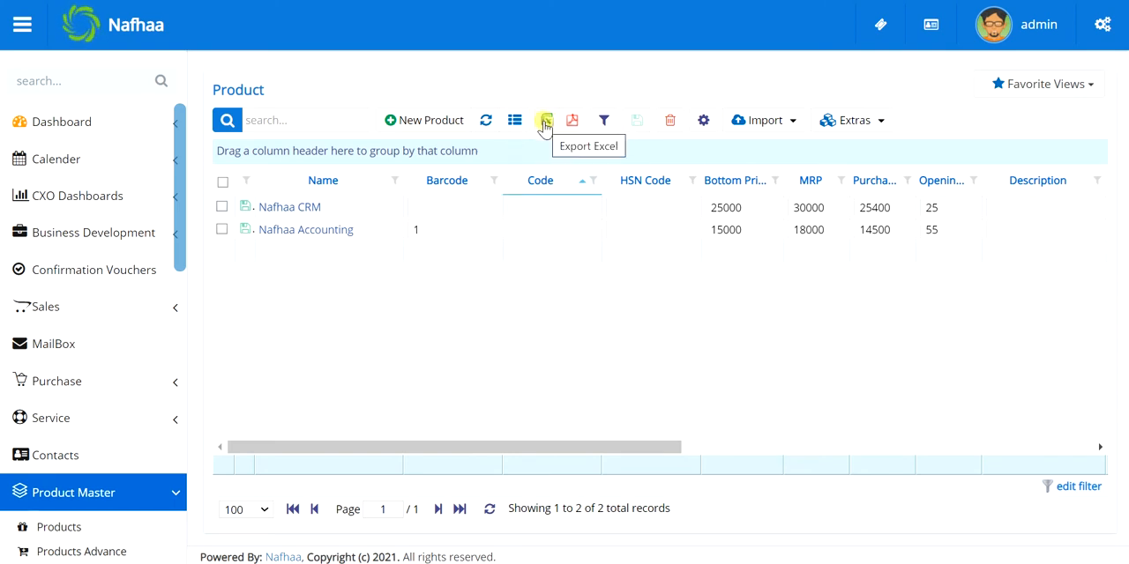
click(545, 123)
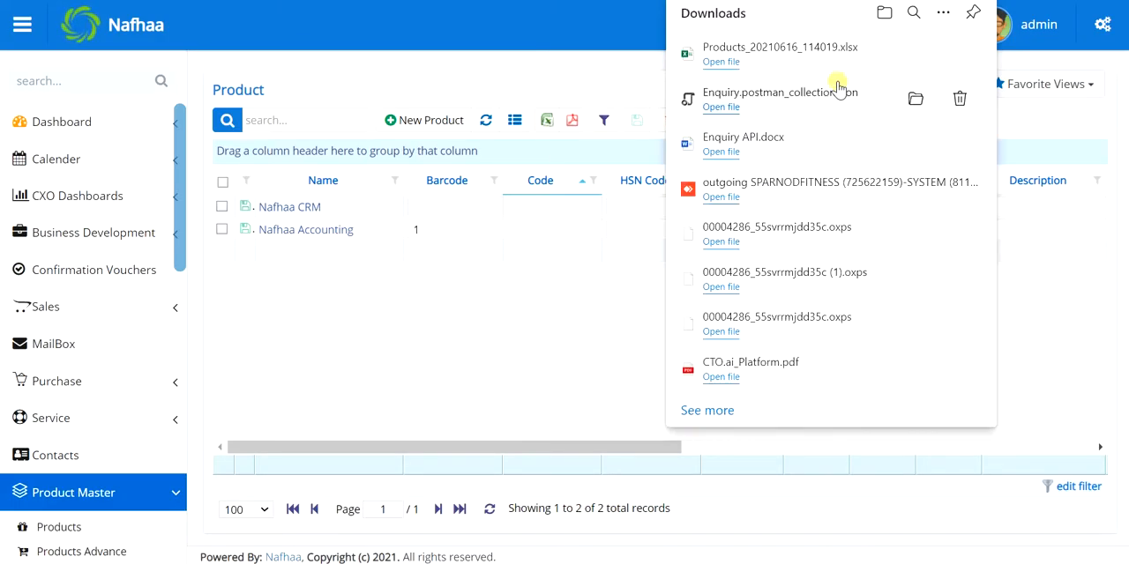
click(518, 339)
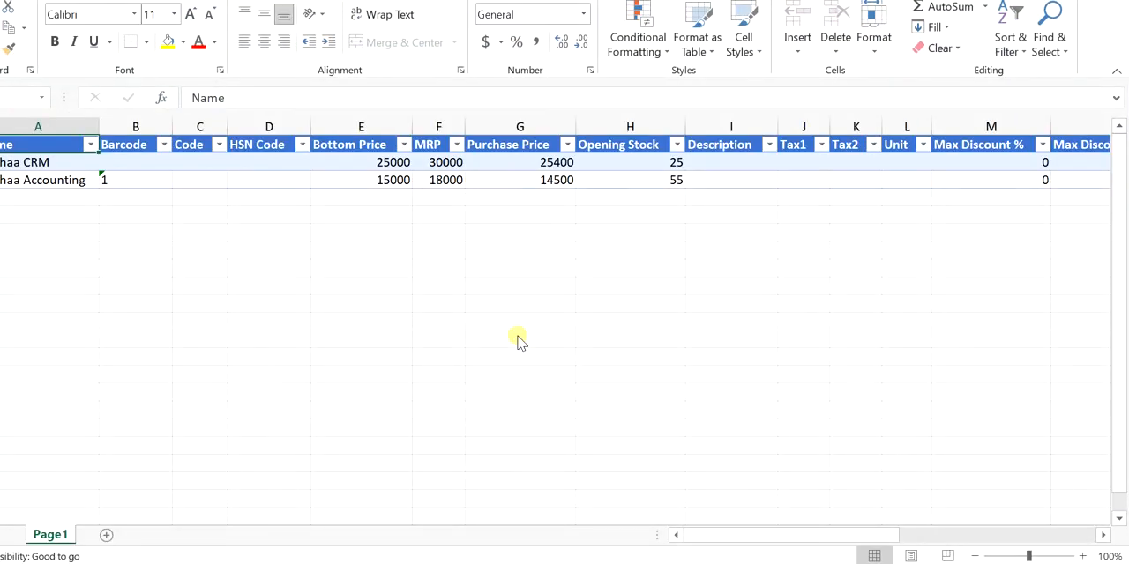
click(1066, 2)
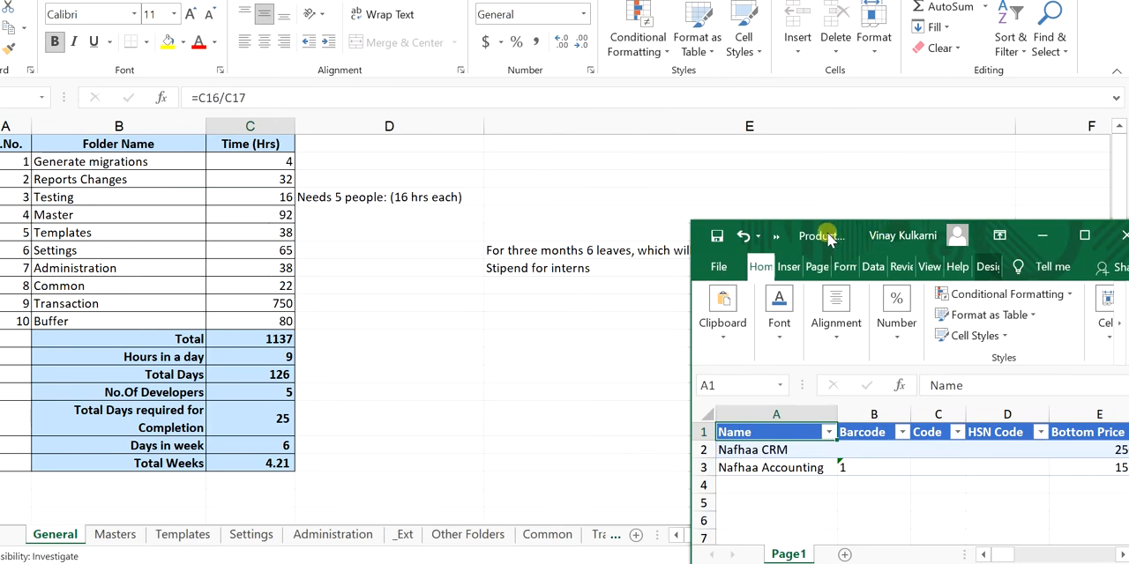
Move and enlarge the exported workbook's window to view the product rows, and close the workbook
drag(832, 238, 274, 94)
drag(573, 438, 1110, 523)
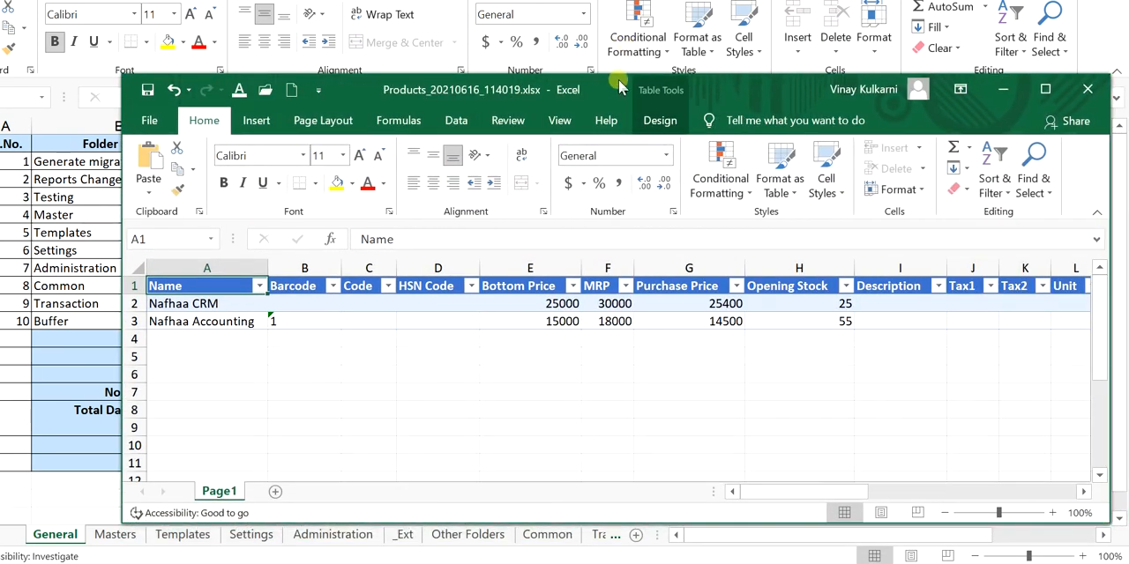
drag(609, 83, 567, 58)
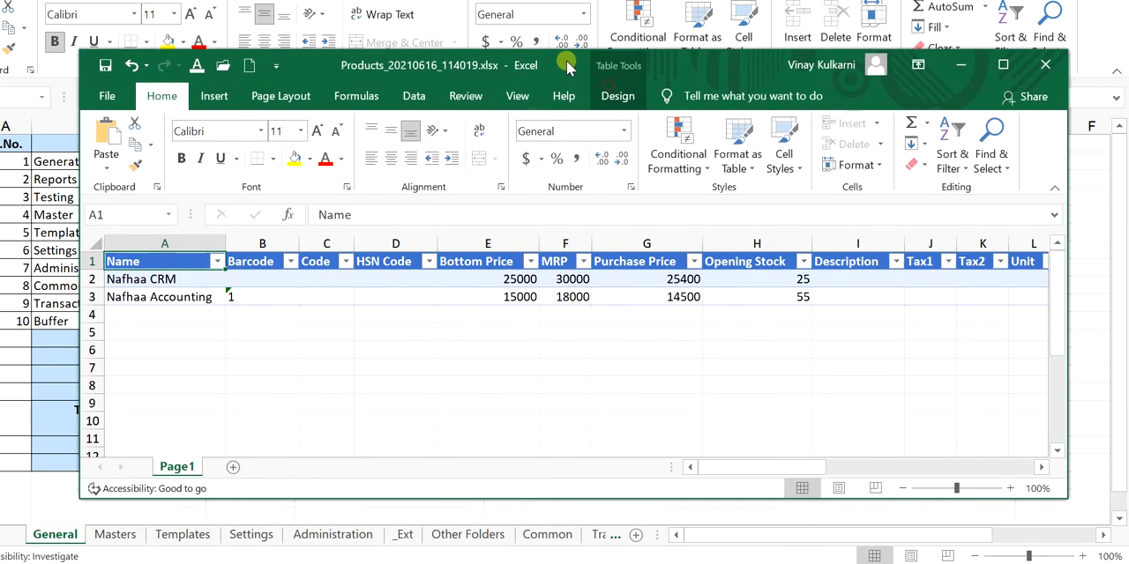
click(1045, 64)
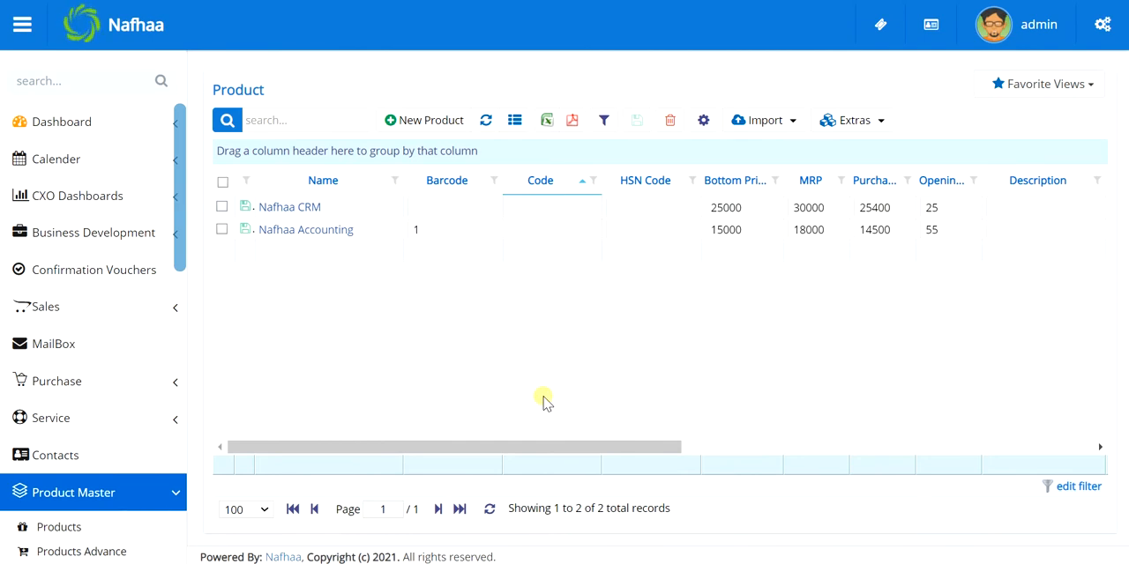
Look across the product list's columns, and show and hide the Code, Division, Sub Division and Group filter fields
scroll(543, 402, right, 4)
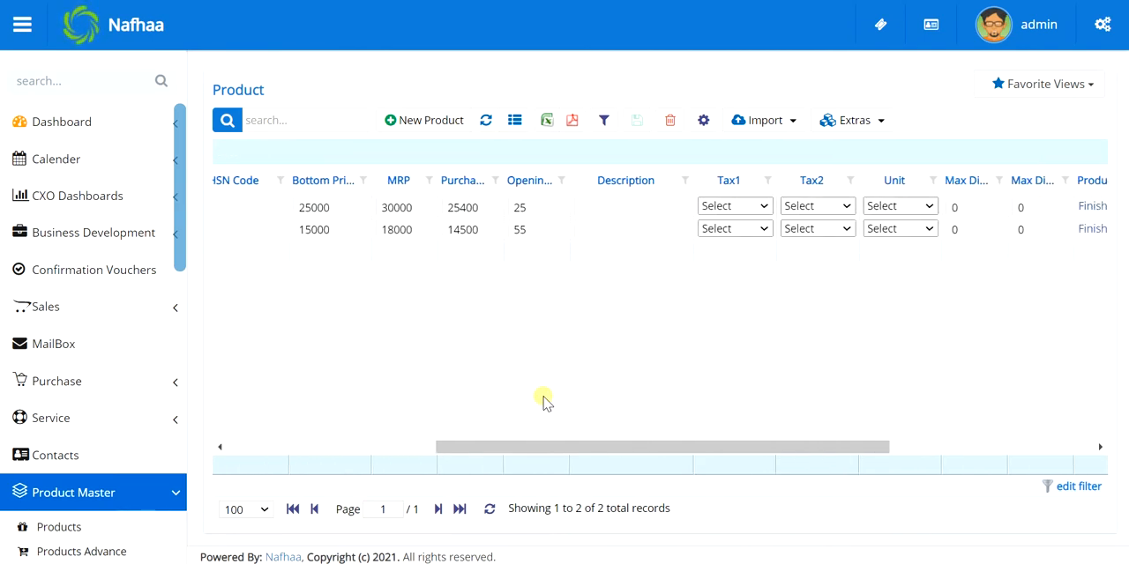
scroll(544, 402, left, 4)
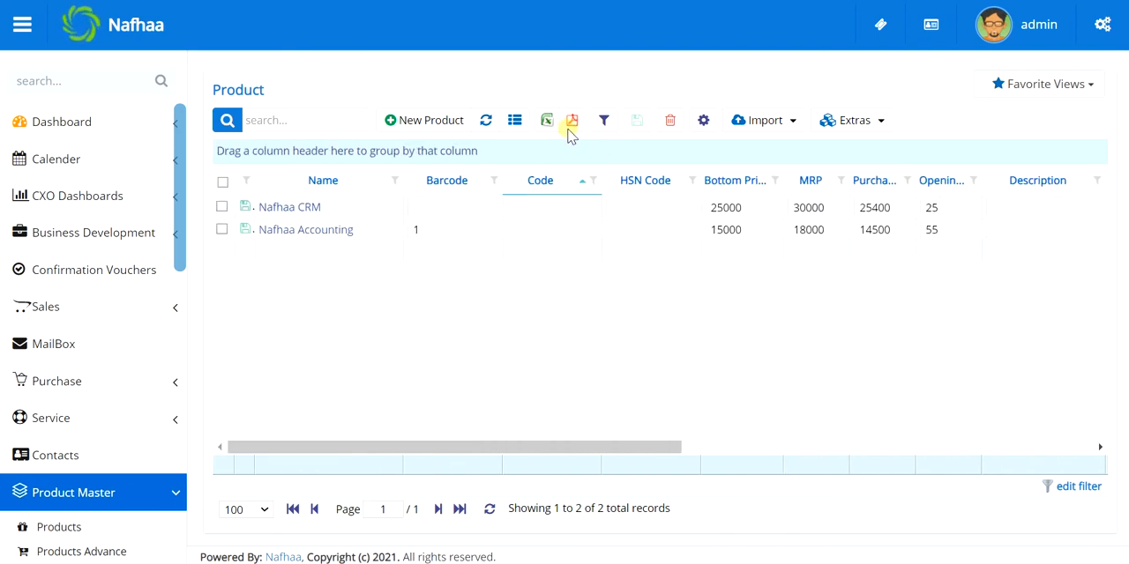
click(603, 122)
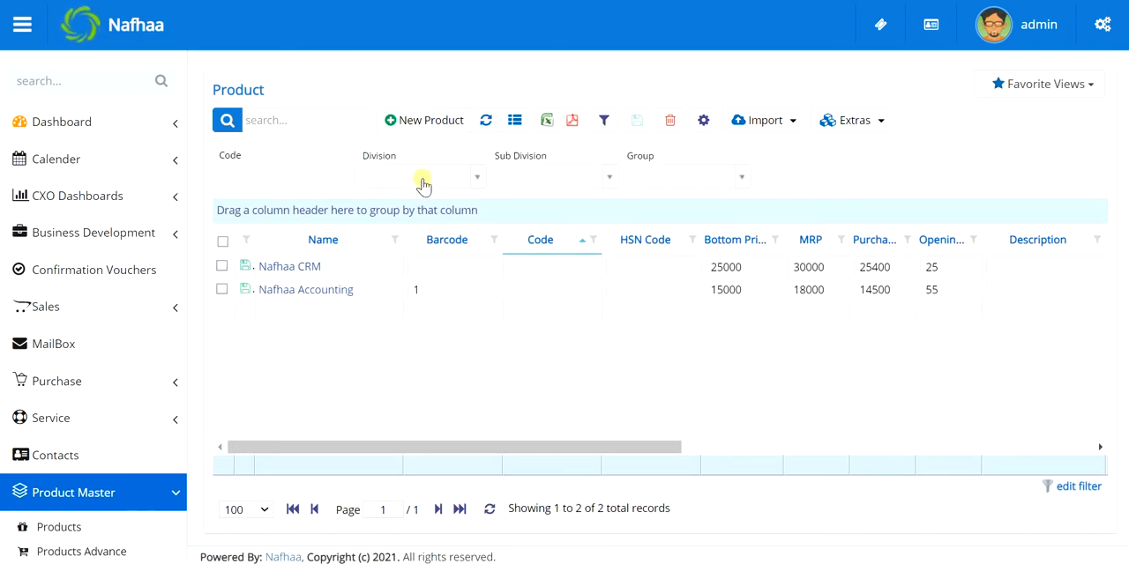
click(604, 120)
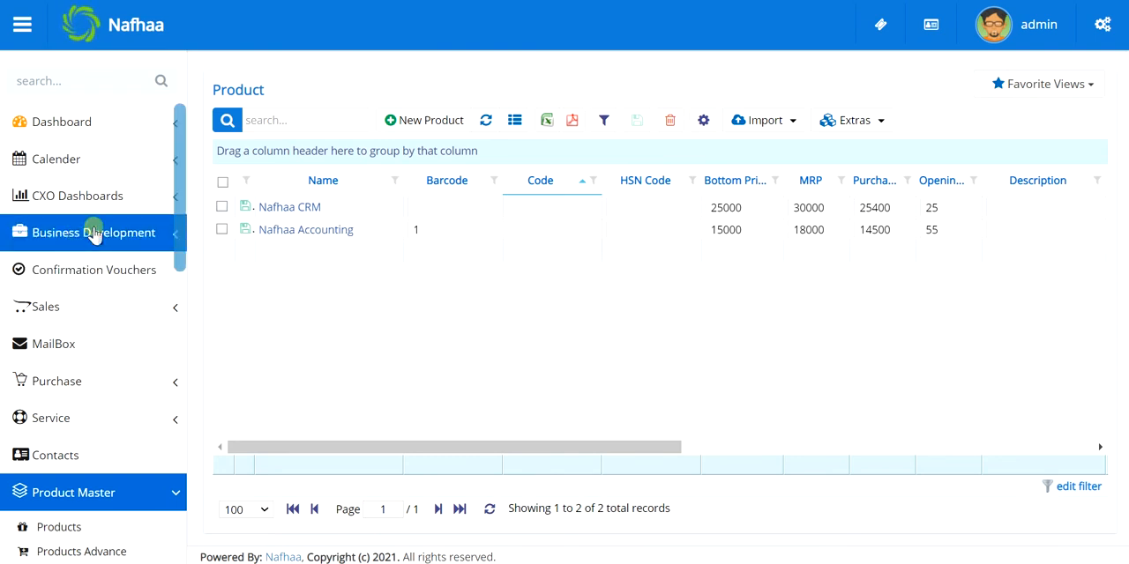
Select and deselect all products in the list, and do the same for the Nafhaa CRM row alone
click(222, 182)
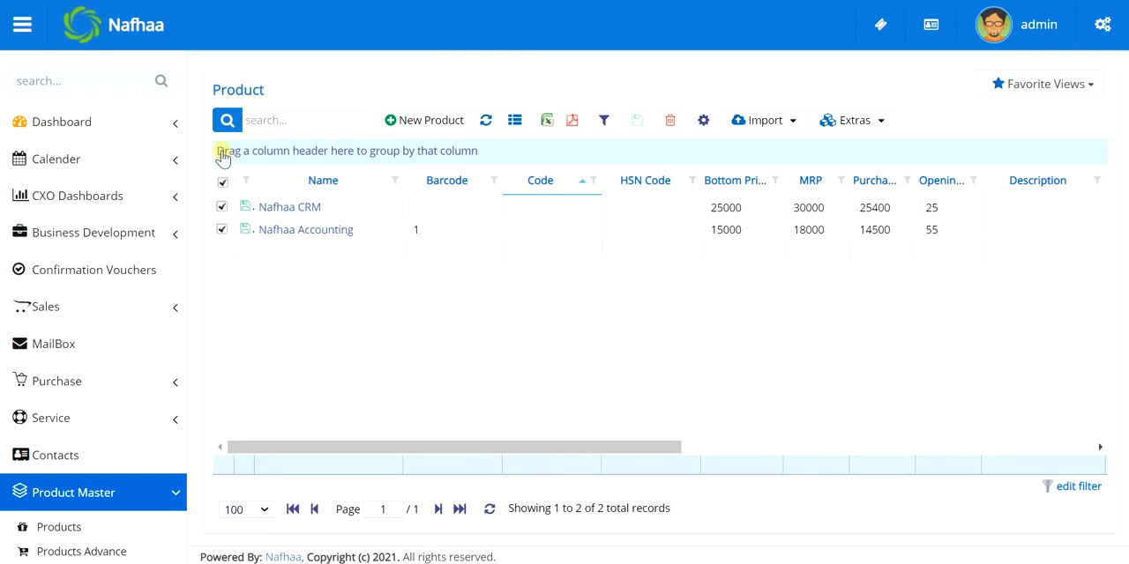
click(222, 183)
click(221, 209)
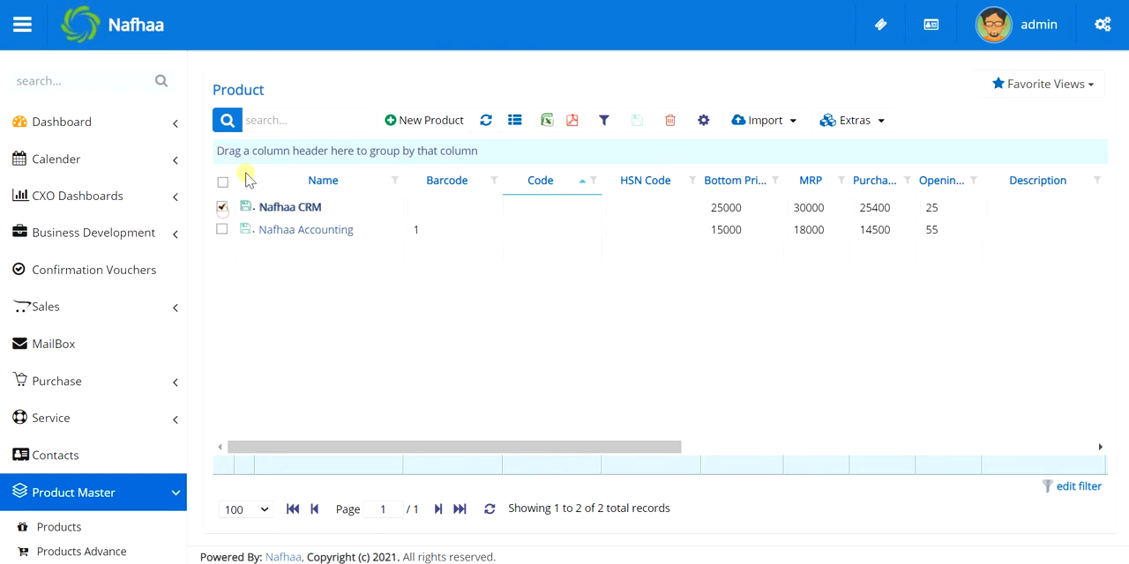
click(277, 125)
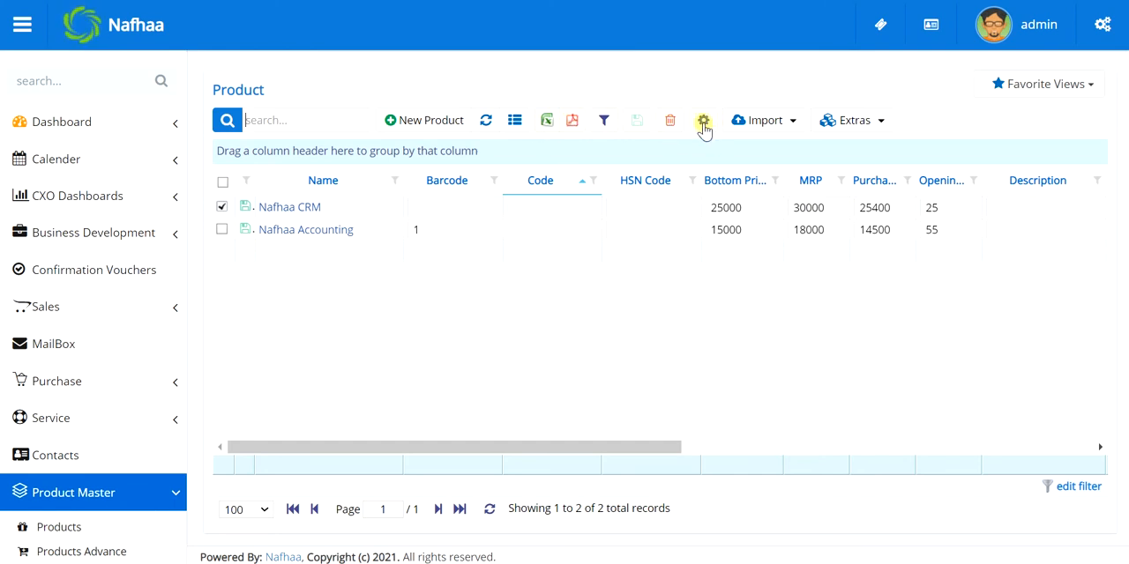
click(221, 209)
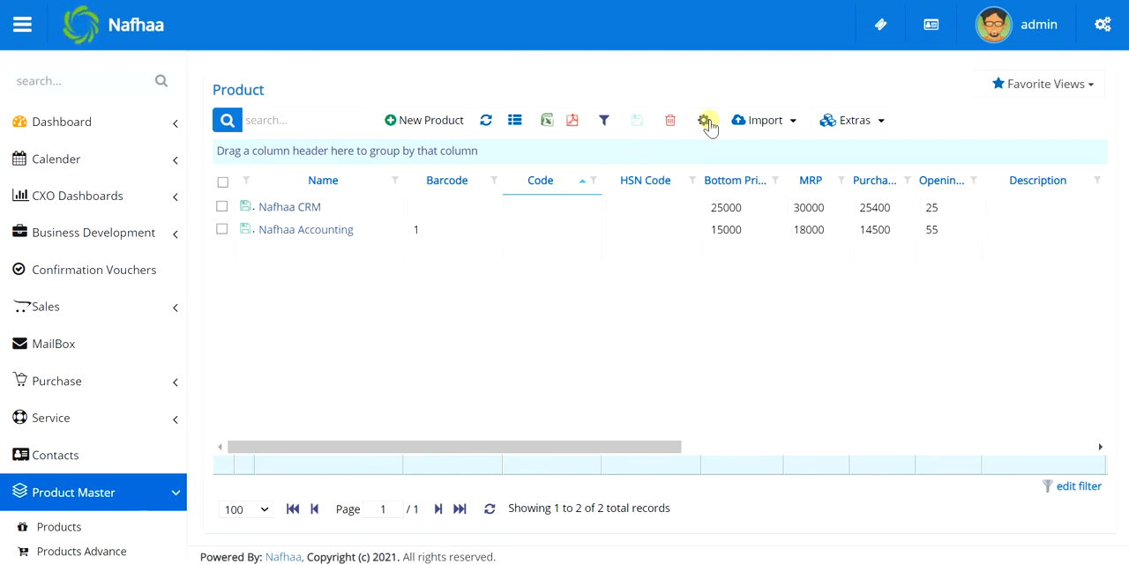
Open the Products Settings and view the available choices for Type Of Products without changing the selection
click(707, 122)
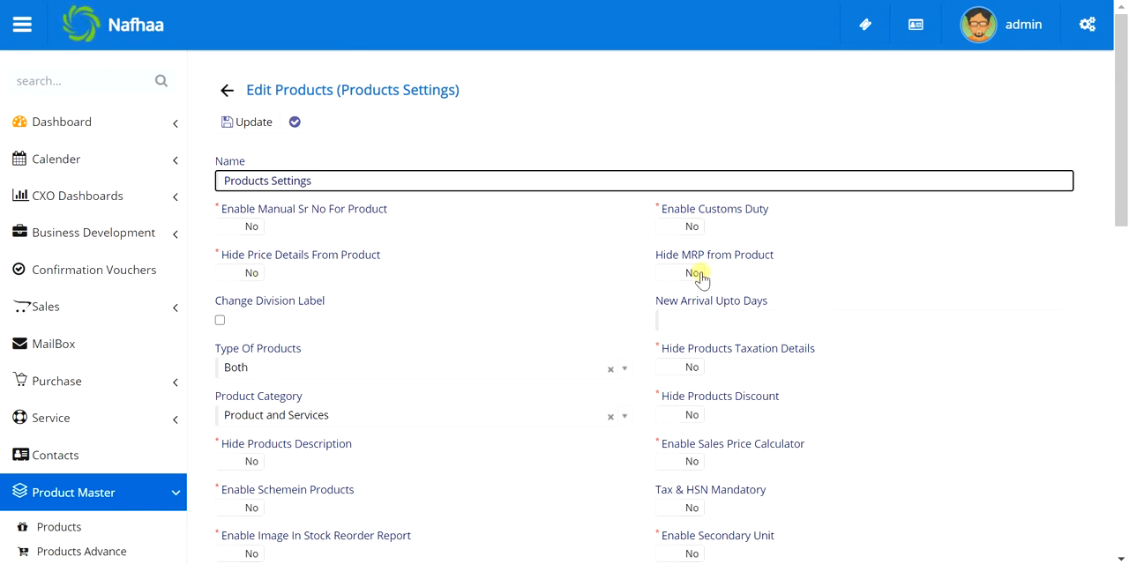
scroll(361, 303, down, 2)
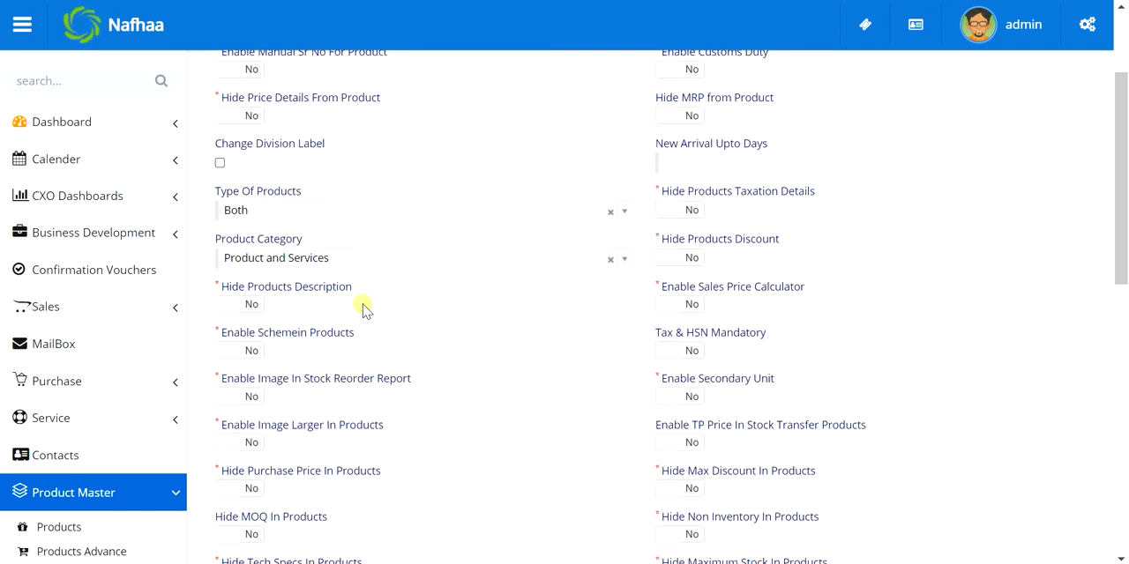
scroll(364, 308, down, 1)
scroll(364, 309, down, 1)
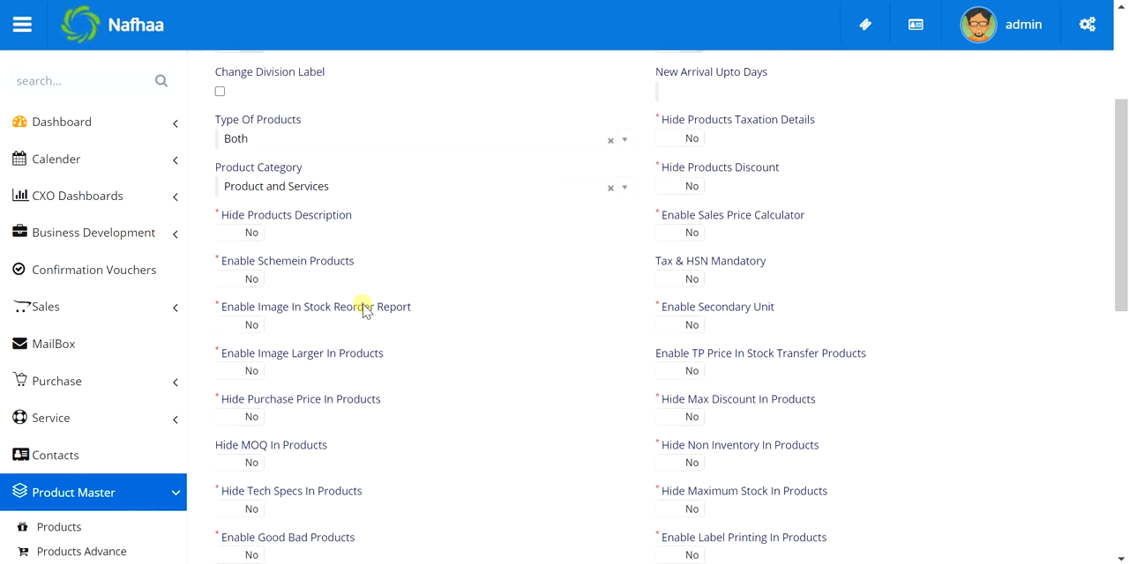
click(725, 91)
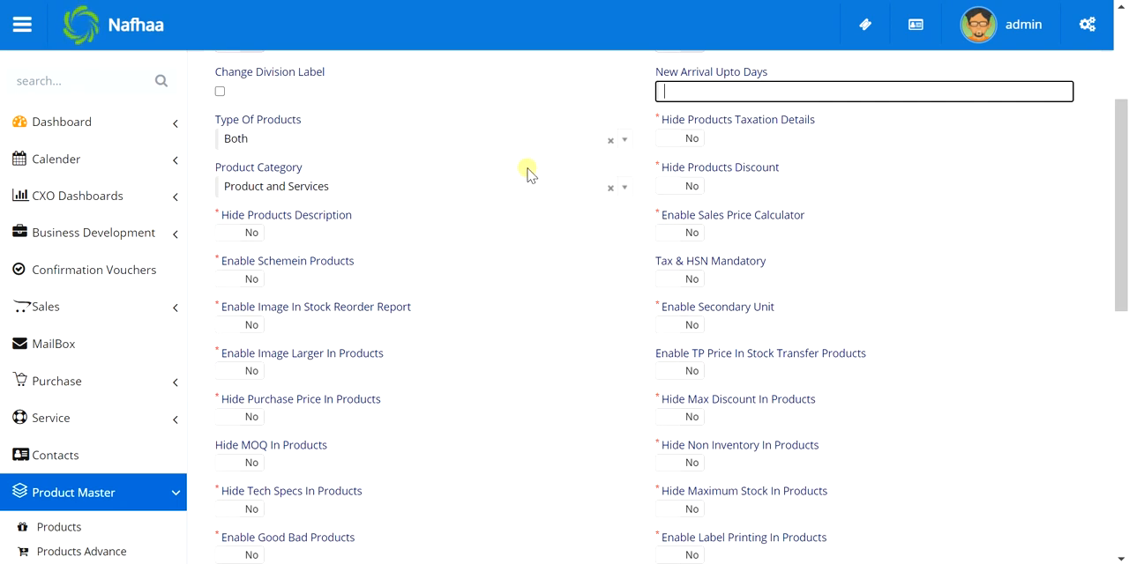
click(459, 152)
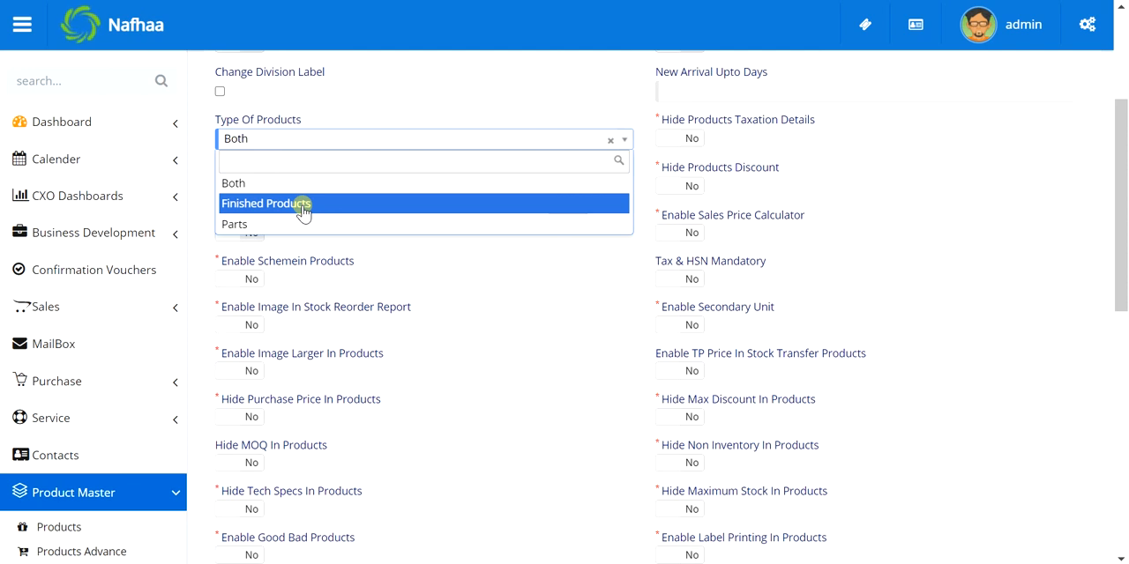
click(931, 162)
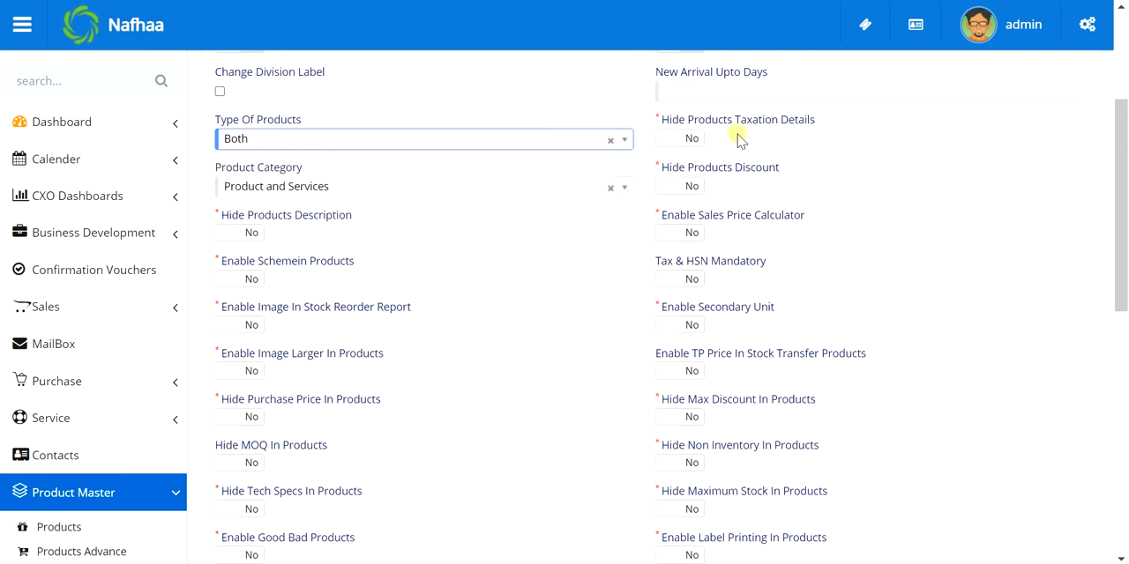
Choose Product and Services as the Product Category in the Products Settings
click(686, 186)
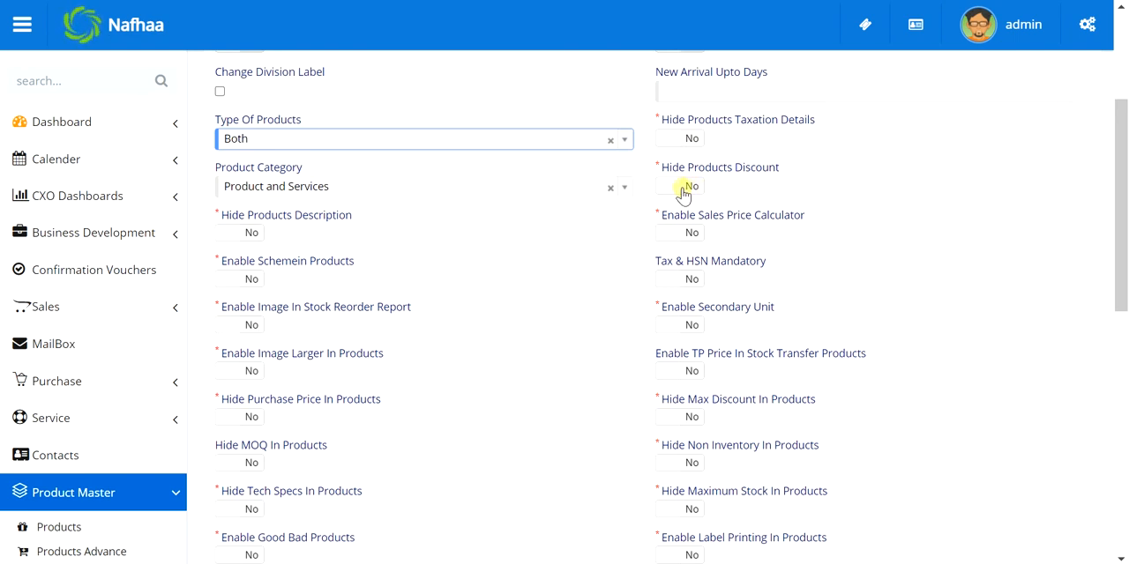
scroll(438, 316, down, 1)
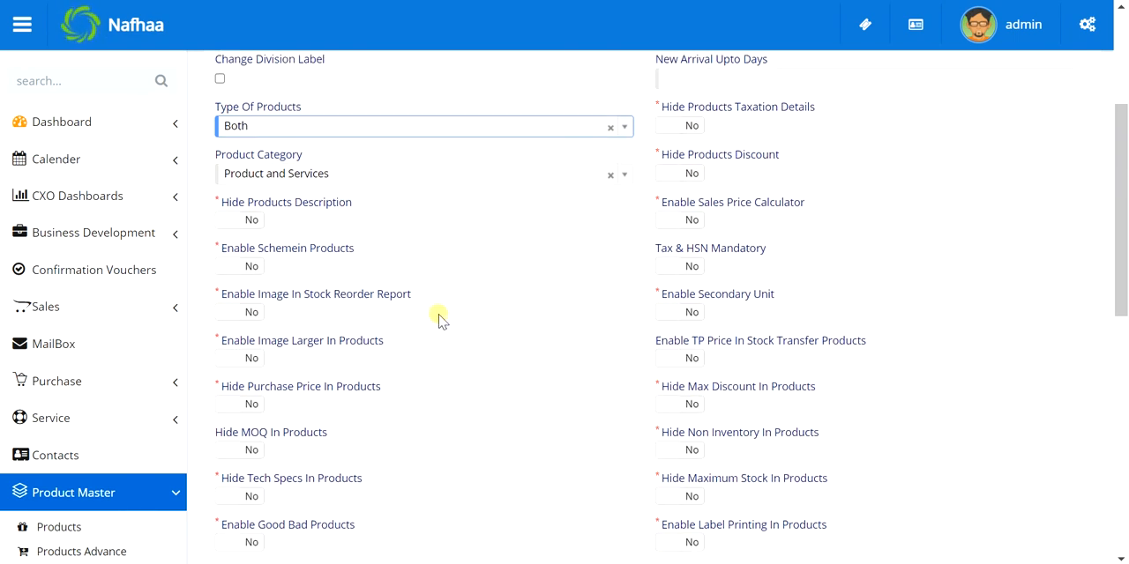
click(426, 124)
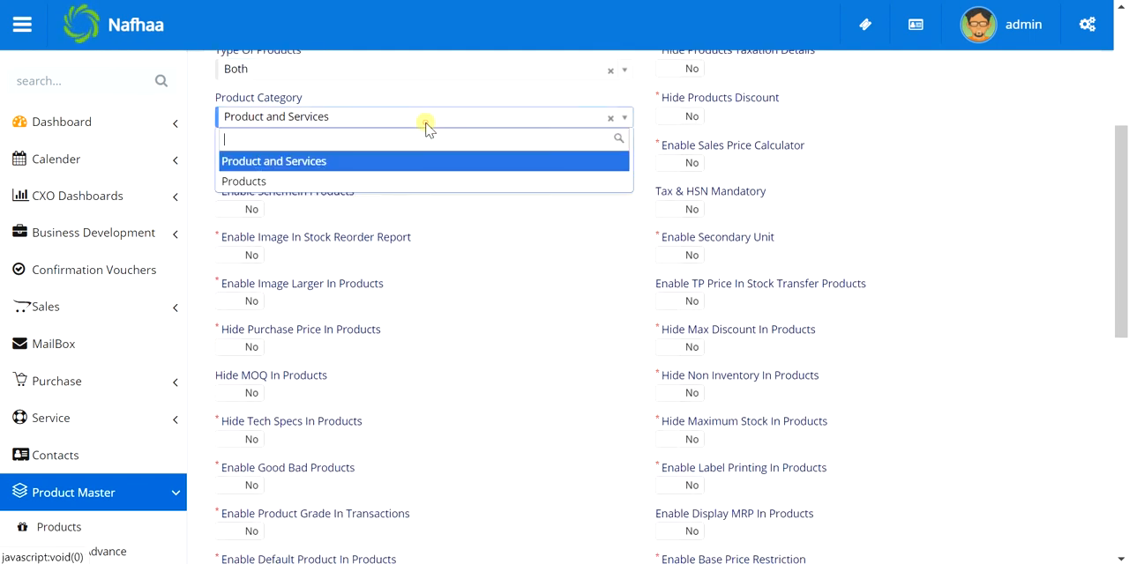
click(291, 161)
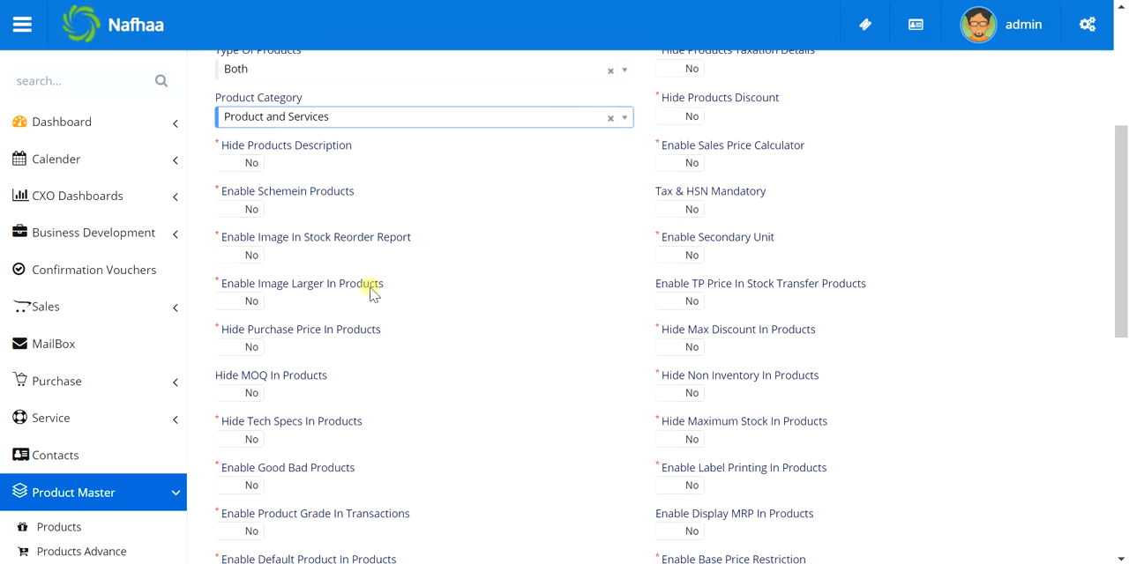
Review the remaining hide and enable options in the Products Settings and update the settings
scroll(370, 292, down, 2)
scroll(370, 292, up, 1)
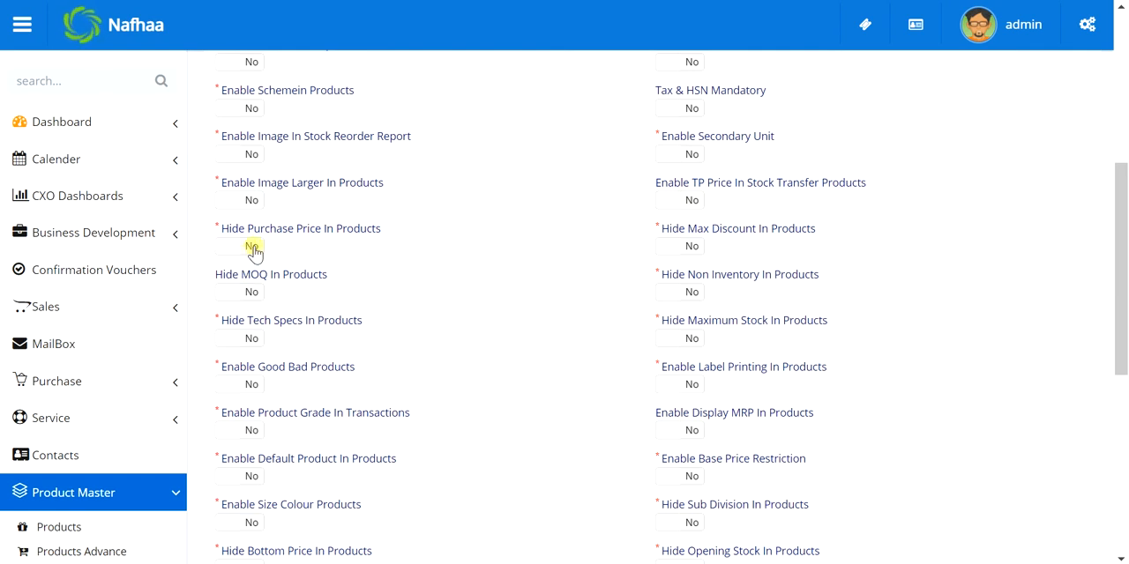
scroll(254, 251, down, 1)
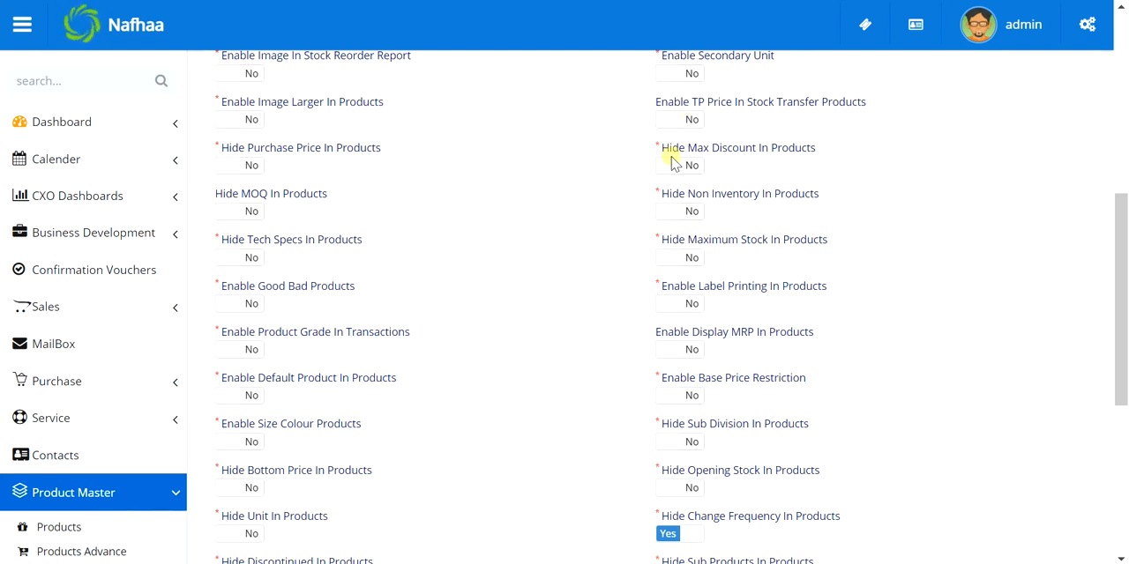
scroll(356, 252, down, 1)
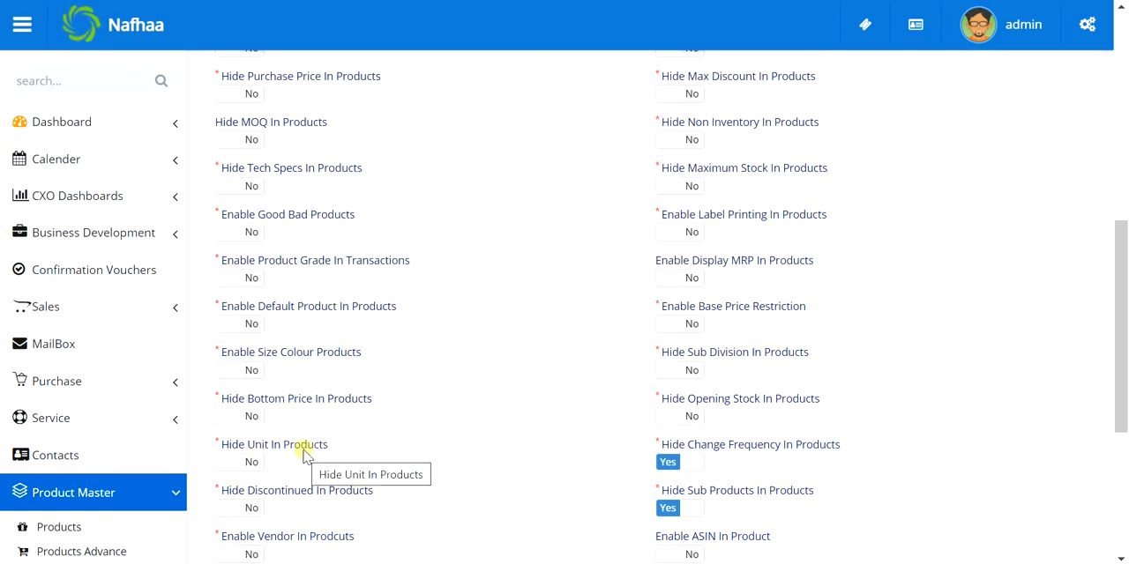
scroll(304, 454, down, 3)
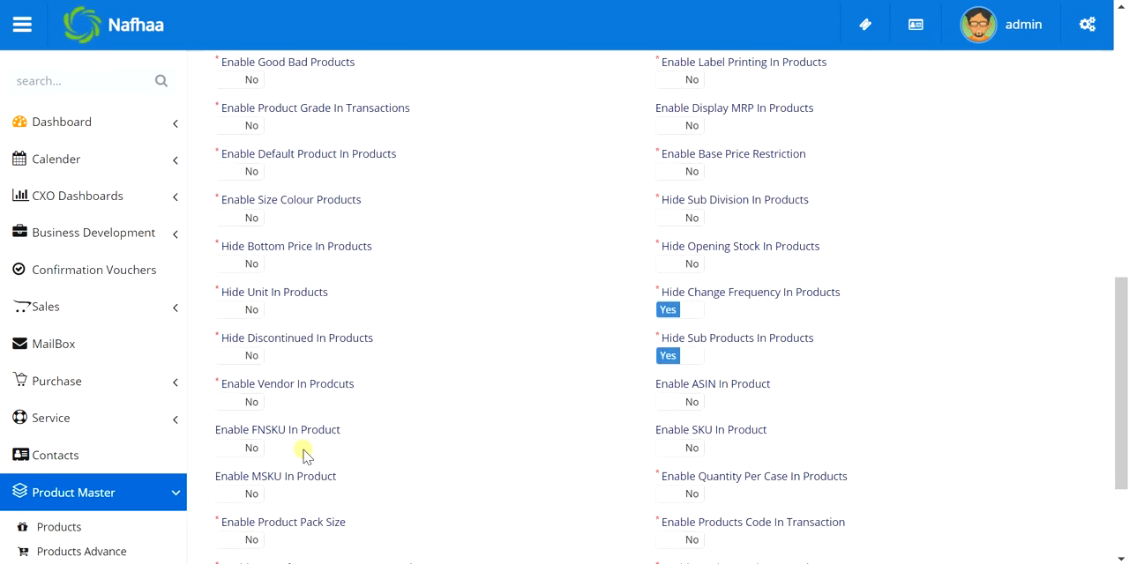
scroll(304, 454, down, 3)
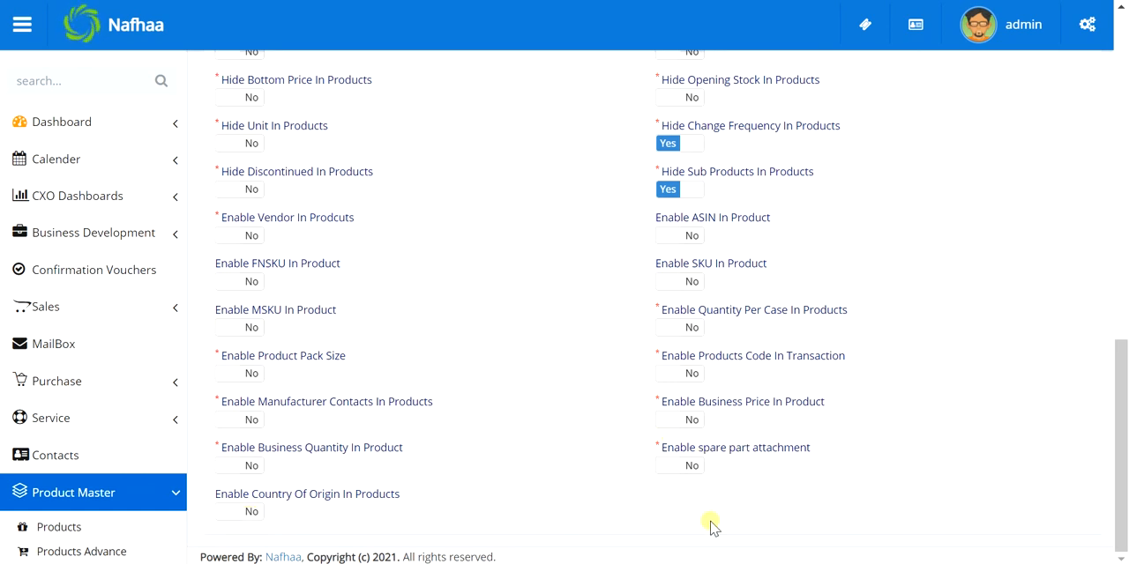
scroll(713, 527, up, 15)
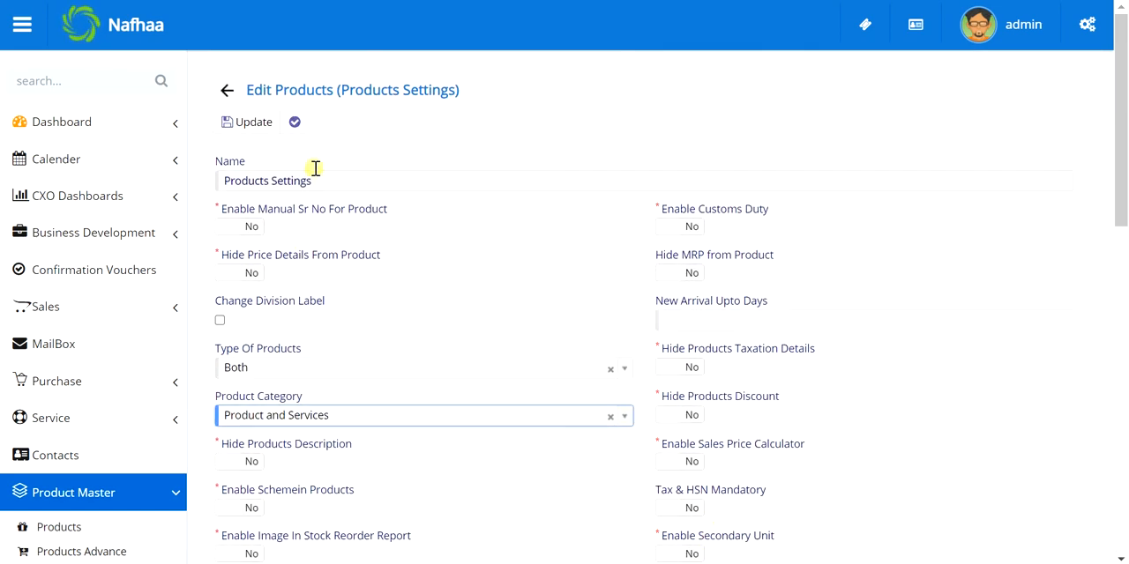
scroll(371, 351, down, 3)
scroll(370, 351, down, 5)
scroll(214, 55, up, 10)
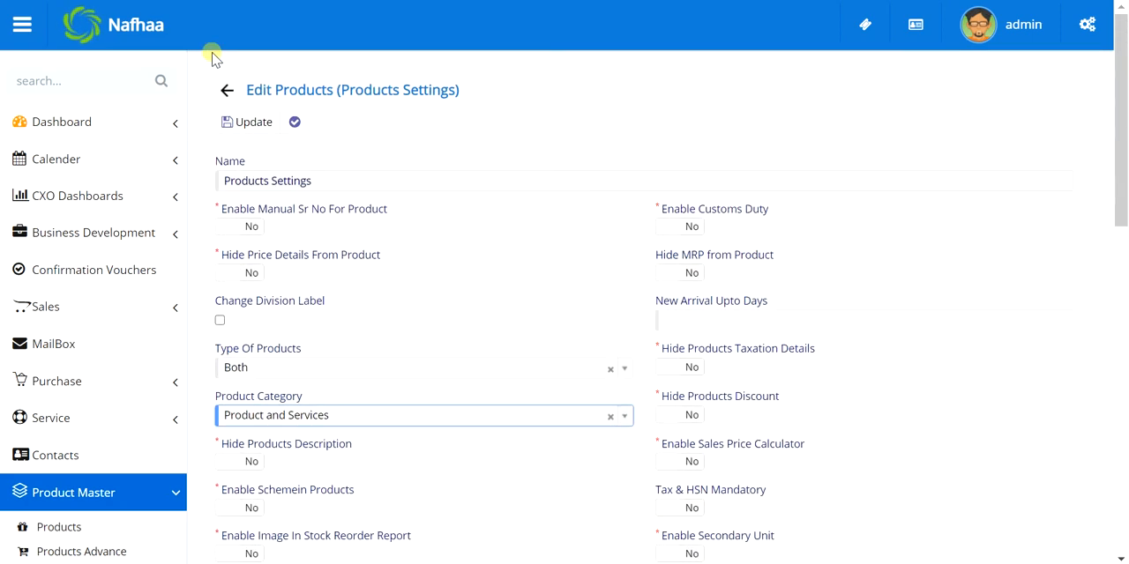
click(238, 124)
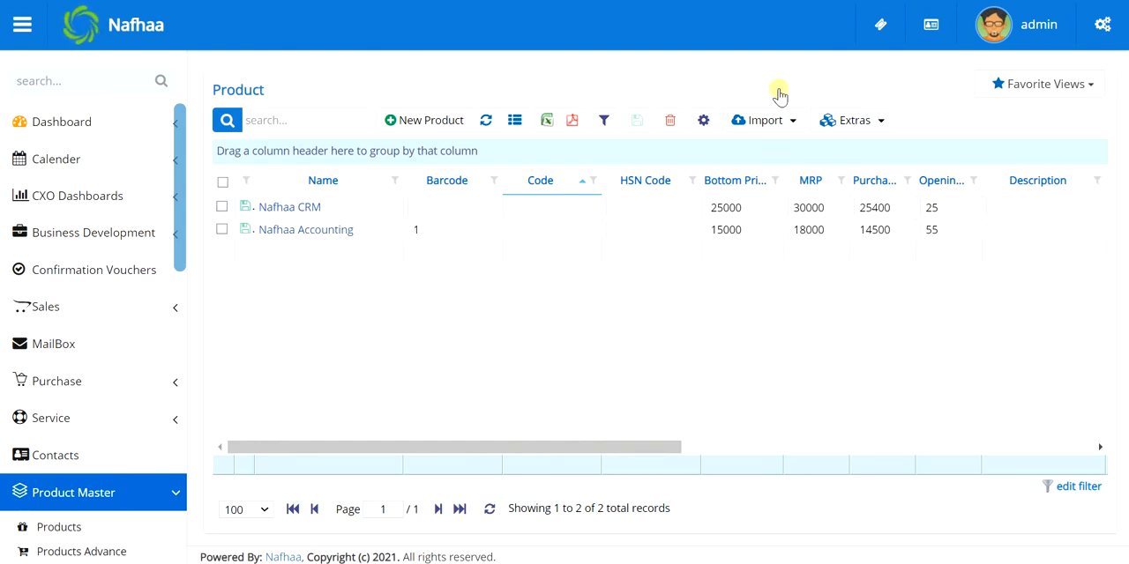
View the product list's import options and its extra barcode printing option, closing each without choosing anything
click(779, 121)
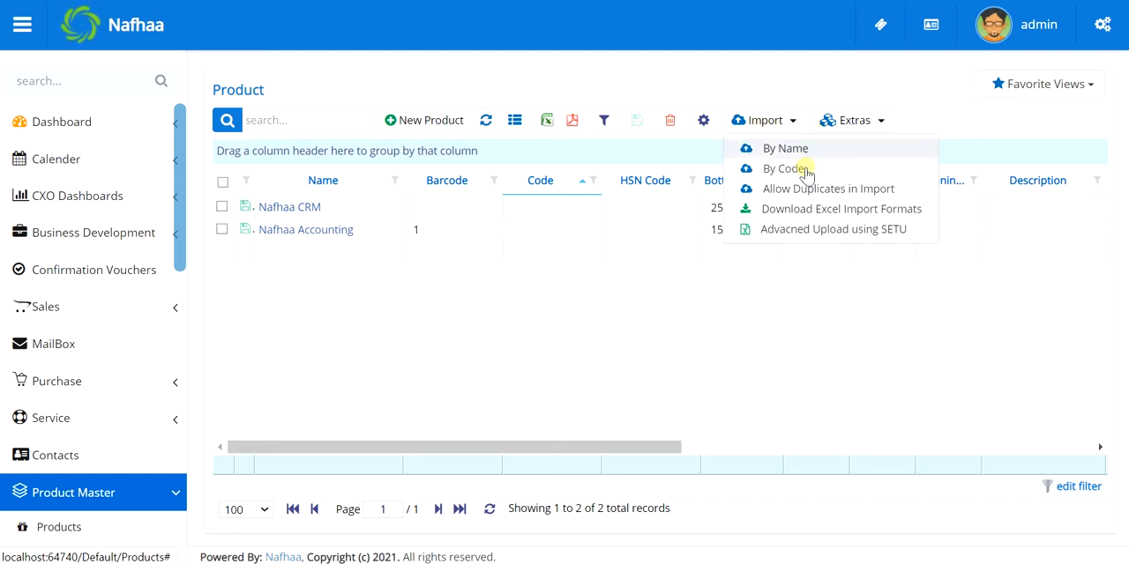
click(776, 280)
click(854, 123)
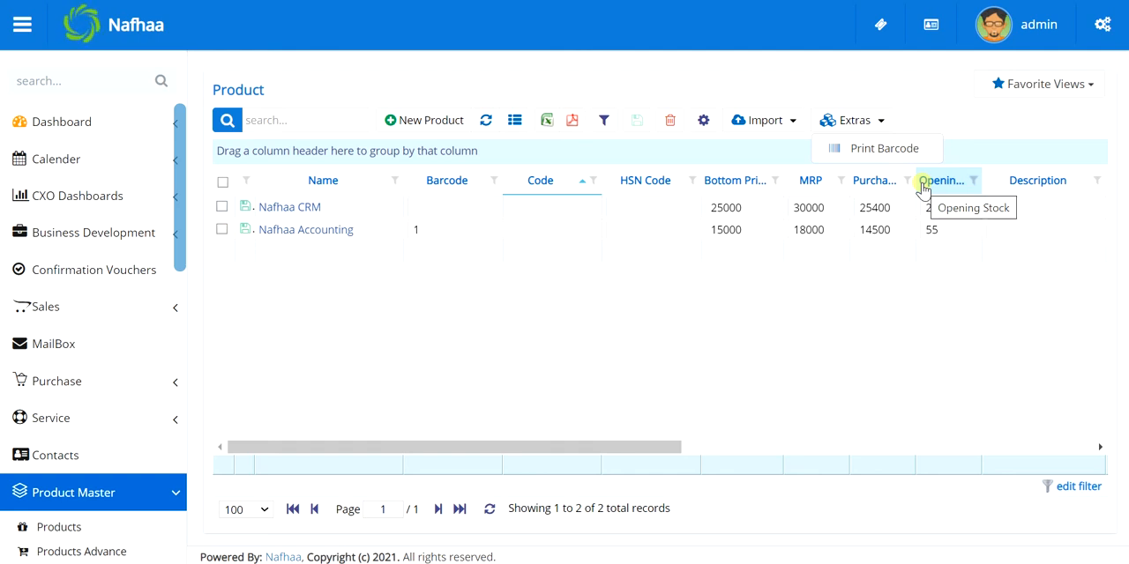
click(942, 334)
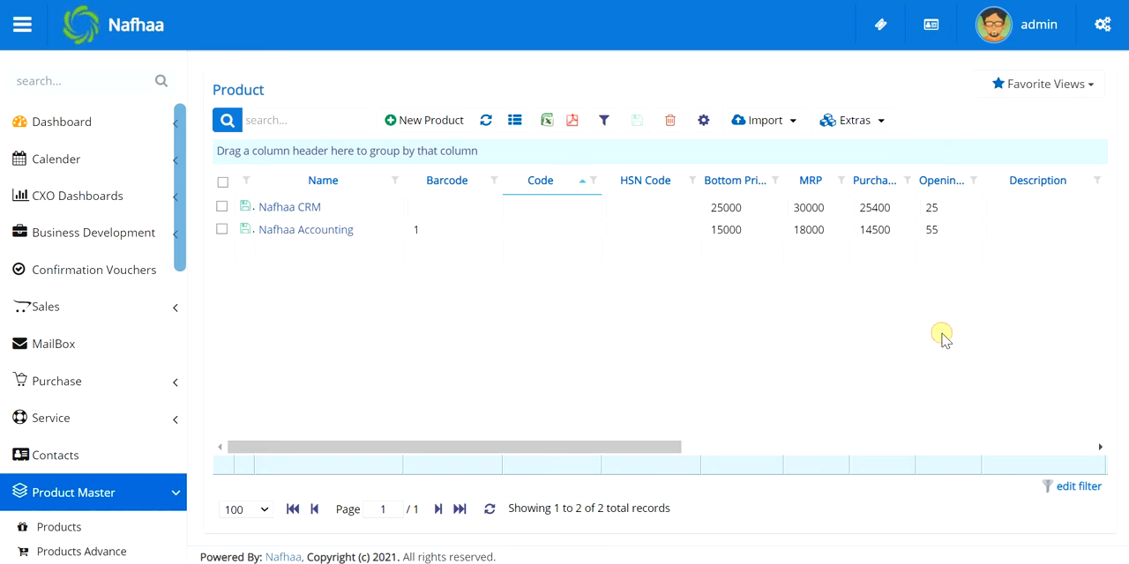